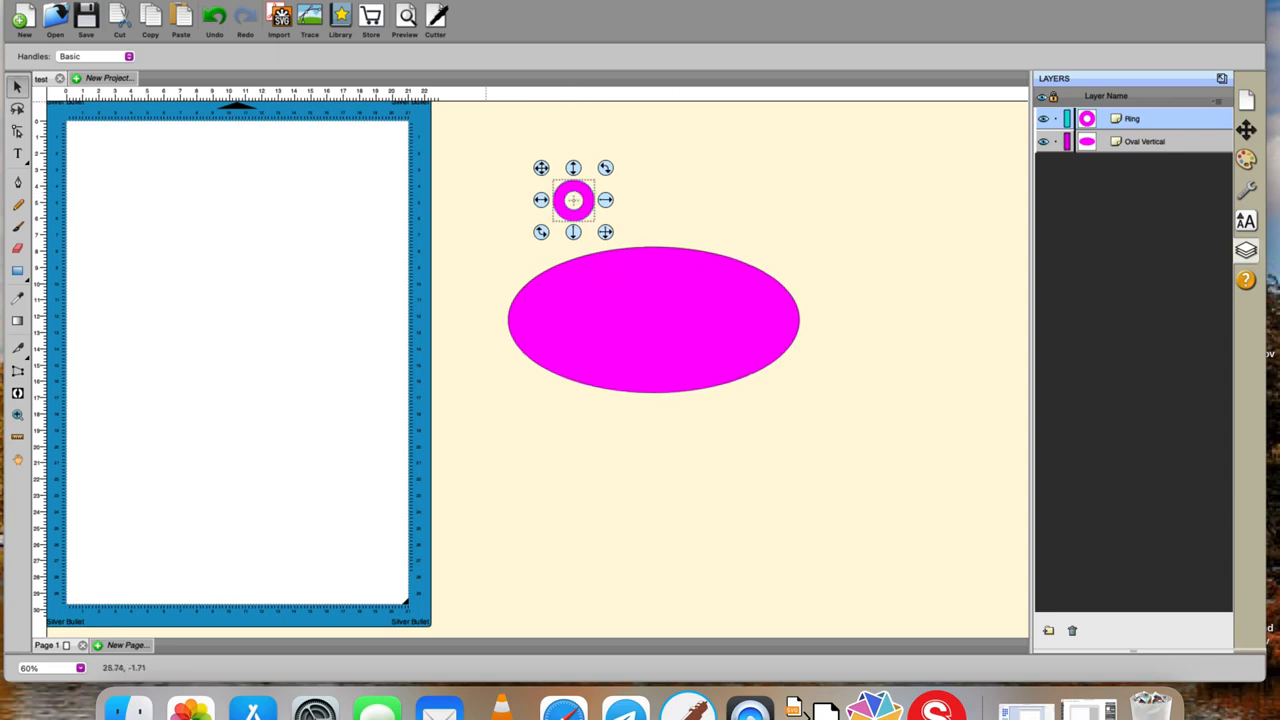
- Start the Object On Path effect for the small ring and the large oval, keeping both shapes in view
click(378, 0)
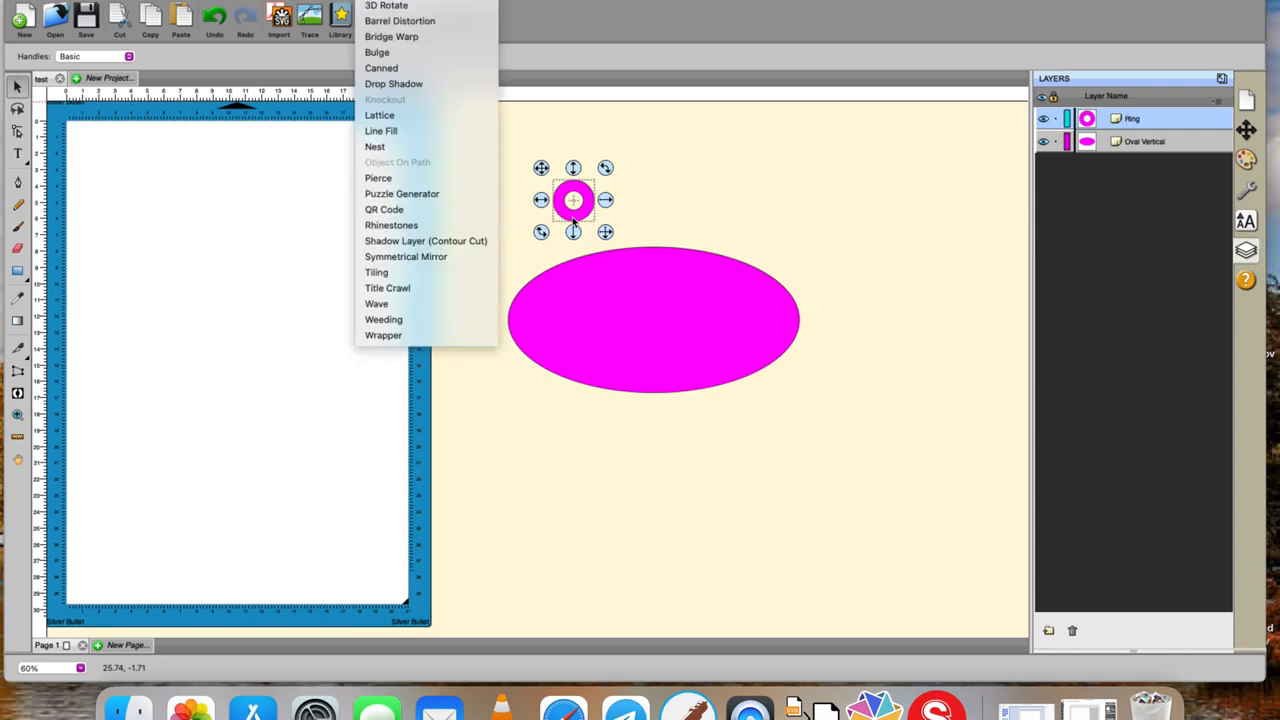
click(740, 146)
drag(478, 170, 891, 477)
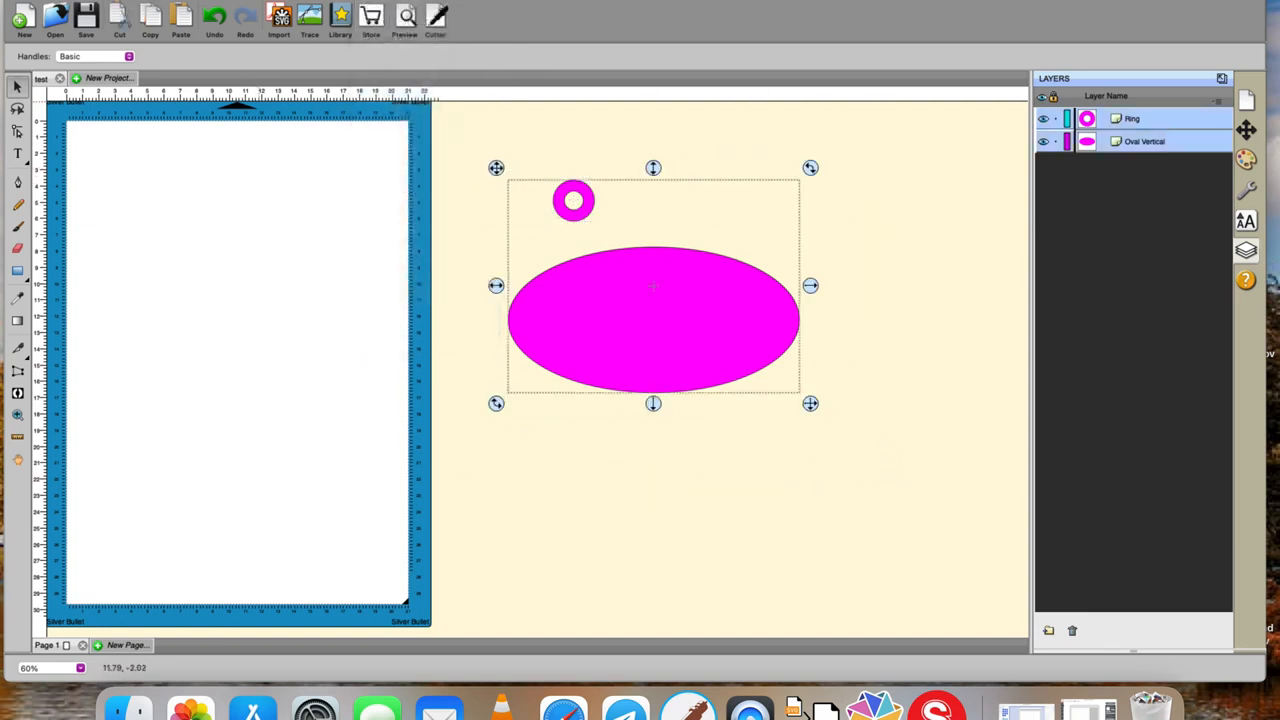
click(376, 1)
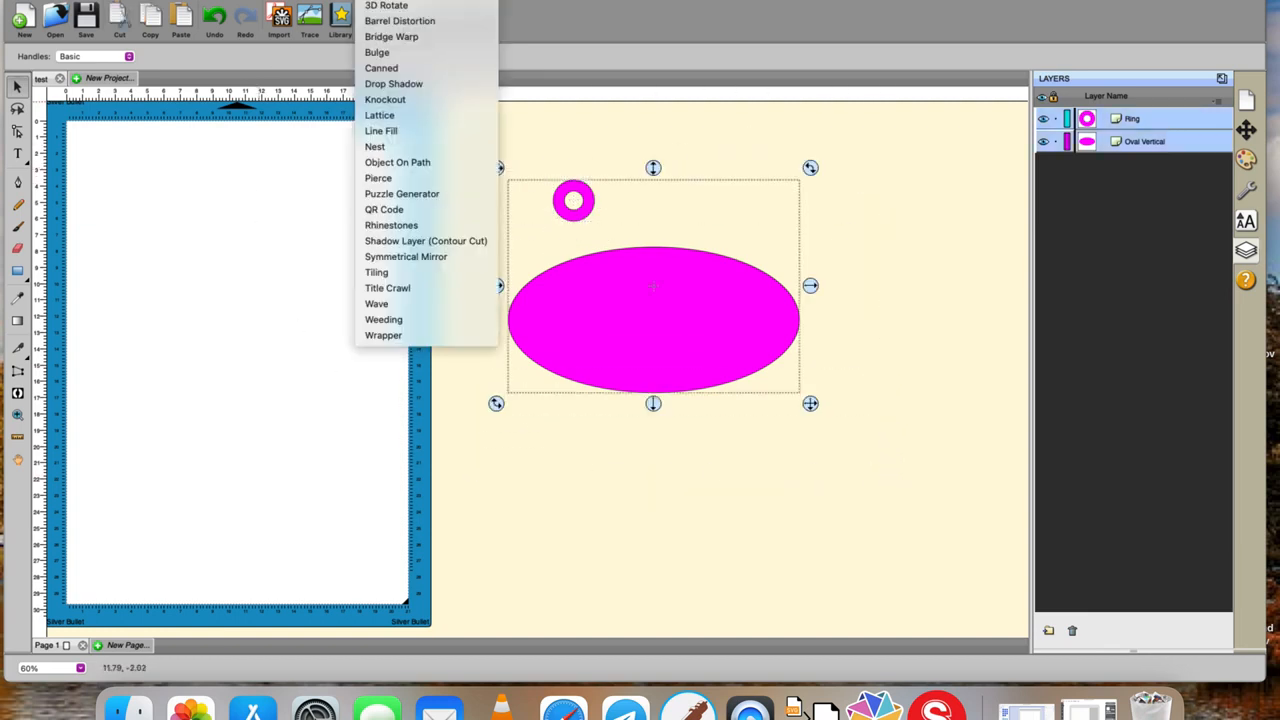
click(399, 170)
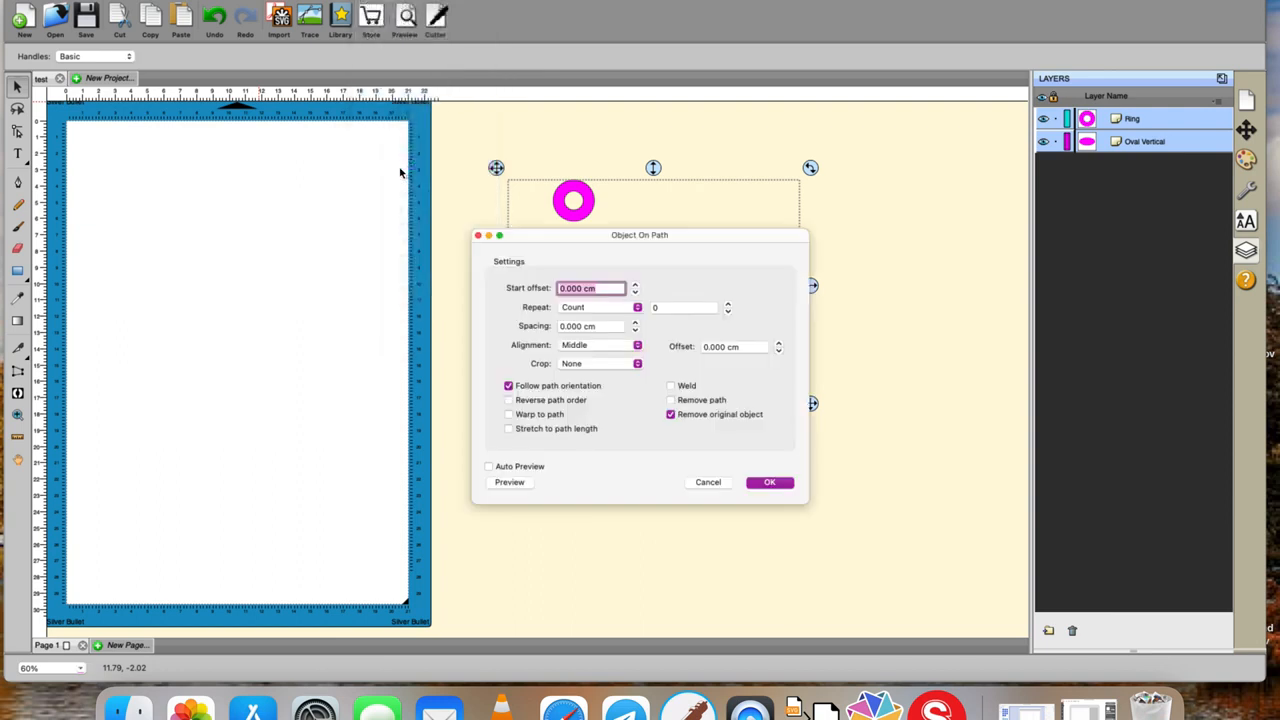
drag(660, 238, 1037, 151)
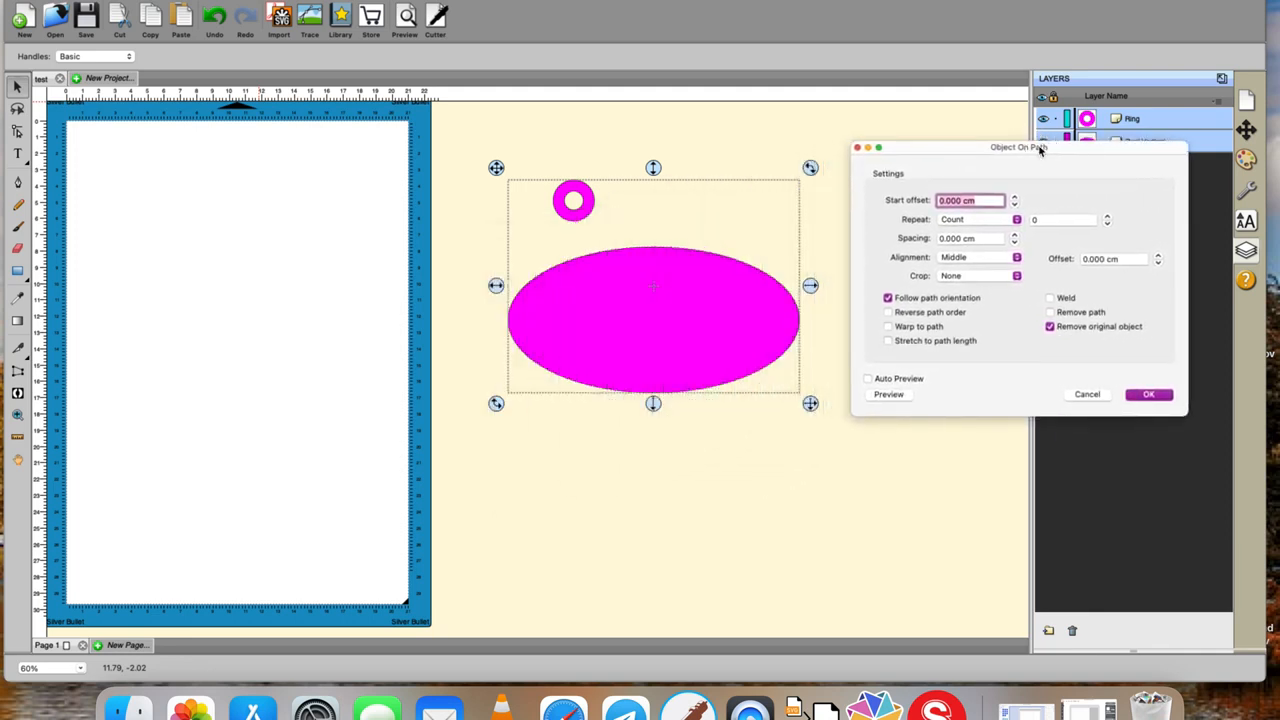
- Turn on Auto Preview and set the start offset to -0.80 cm so the ring sits near the oval's top centre
click(1014, 197)
click(1014, 197)
click(868, 378)
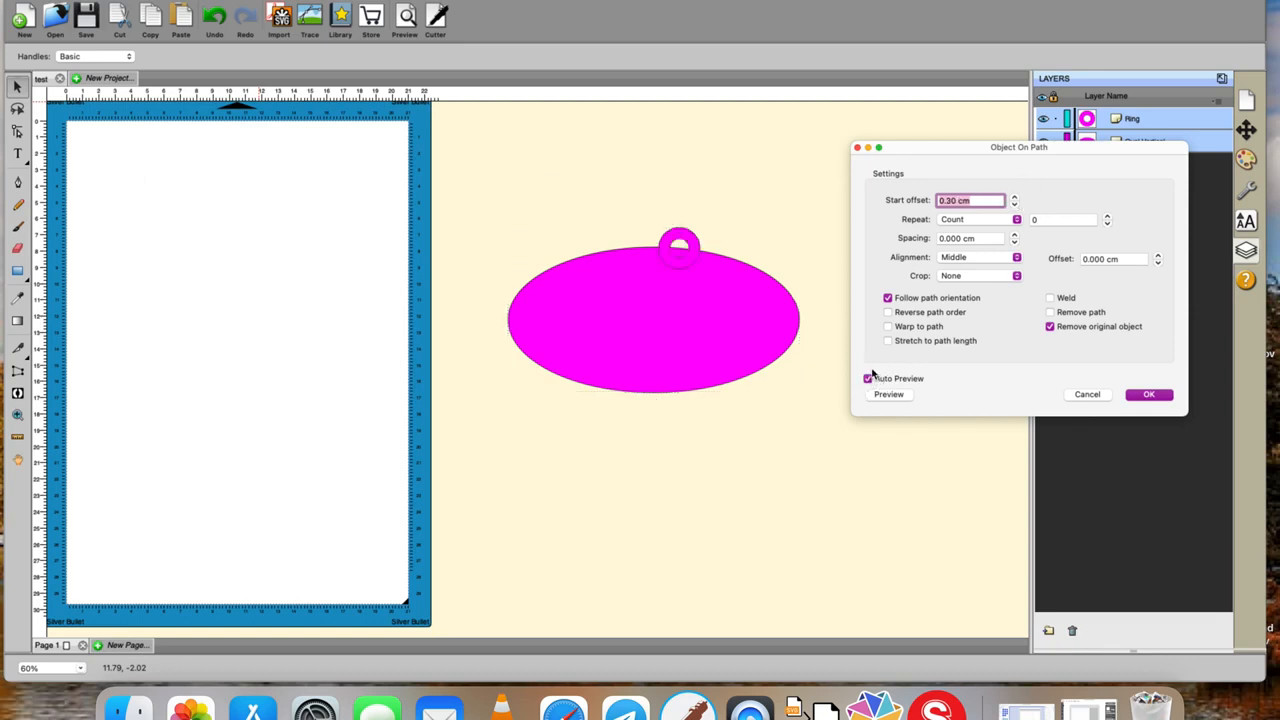
click(1014, 198)
click(1014, 198)
click(1014, 198)
click(1014, 204)
click(1014, 204)
click(1014, 204)
click(1014, 204)
click(1014, 204)
click(1014, 204)
click(1014, 204)
click(1014, 204)
click(1014, 204)
click(1014, 204)
click(1014, 204)
click(1014, 204)
click(1014, 204)
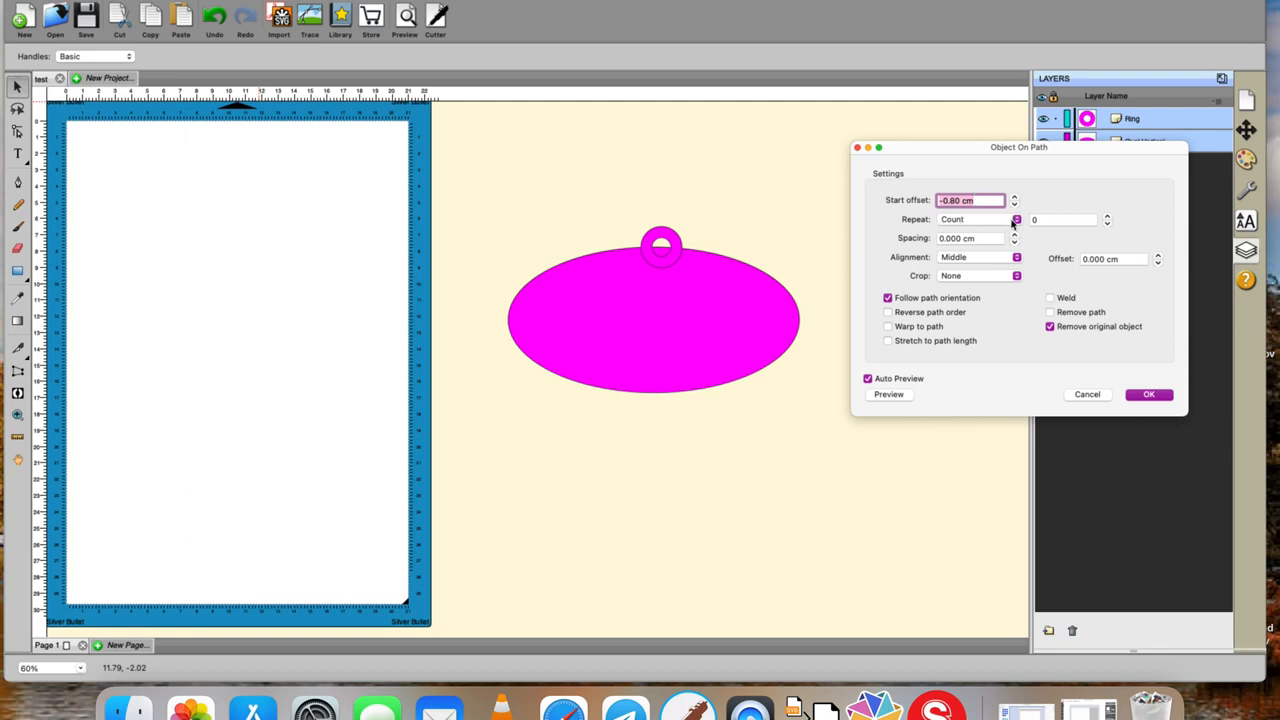
- Repeat the ring to fill the path length, with a spacing of -0.30 cm
click(1018, 222)
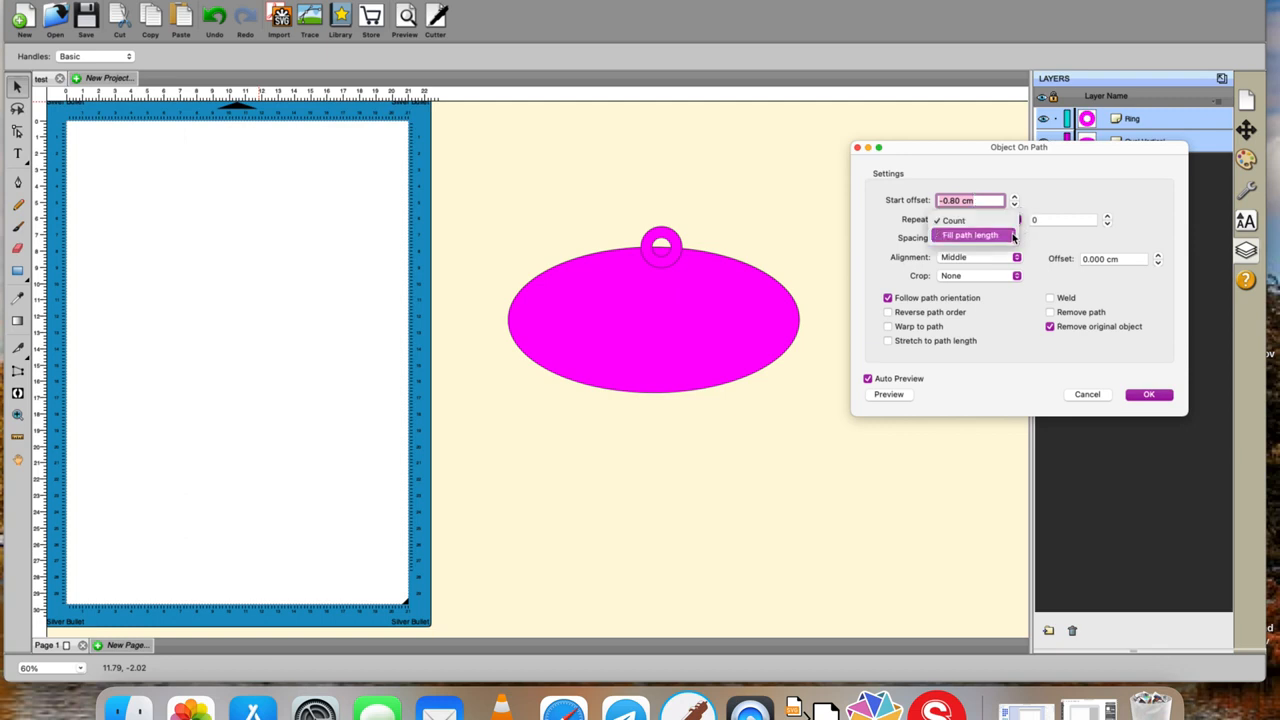
click(1012, 236)
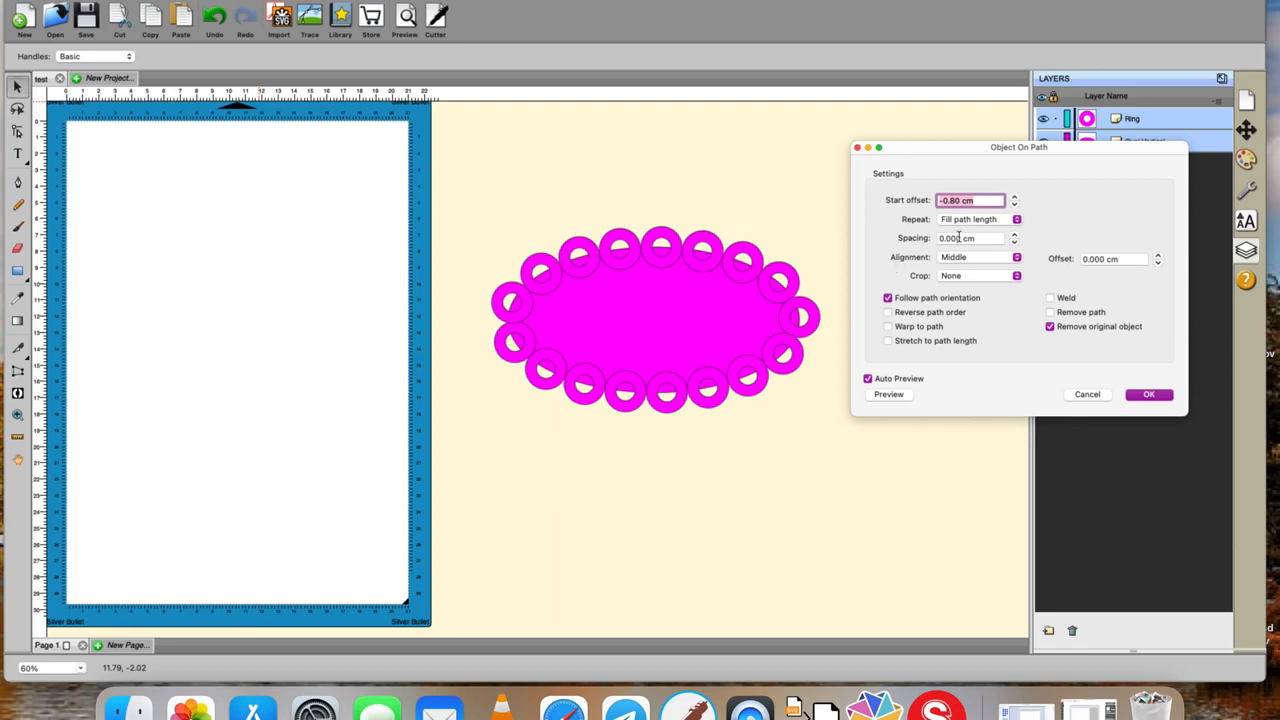
click(1014, 235)
click(1014, 235)
click(1014, 235)
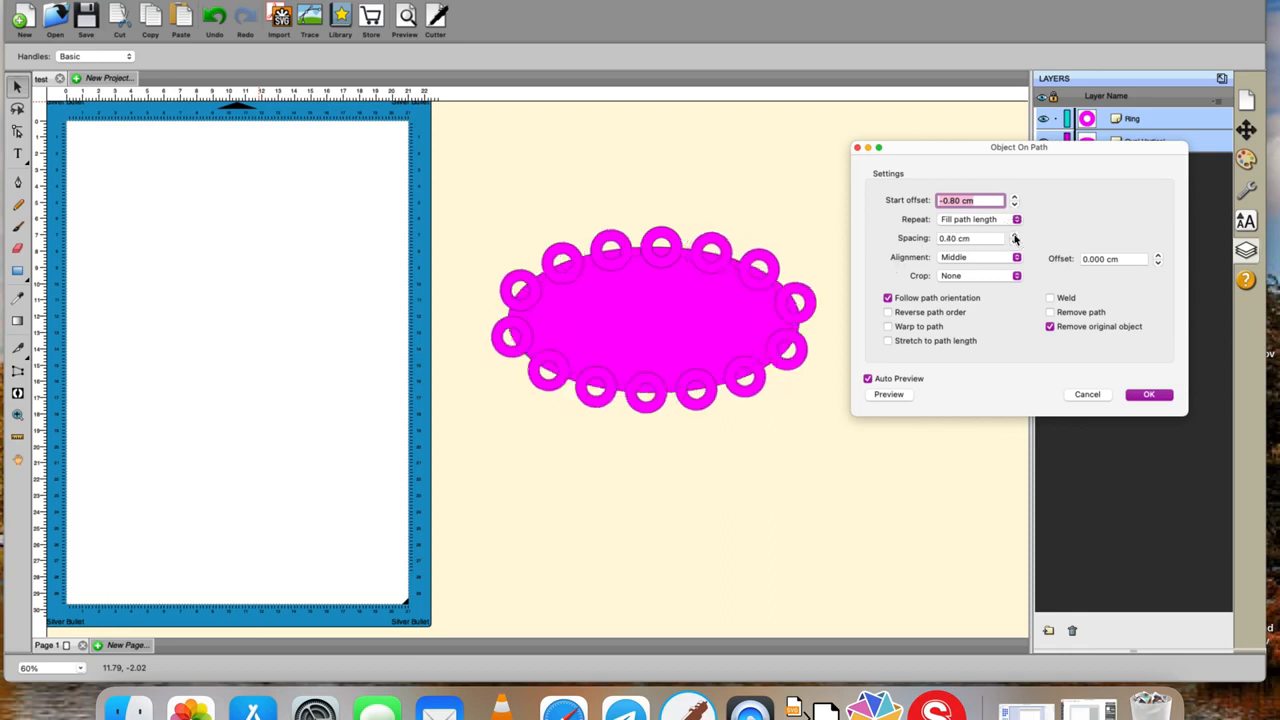
click(1015, 242)
click(1015, 242)
click(1015, 243)
click(1015, 243)
click(1015, 243)
click(1015, 243)
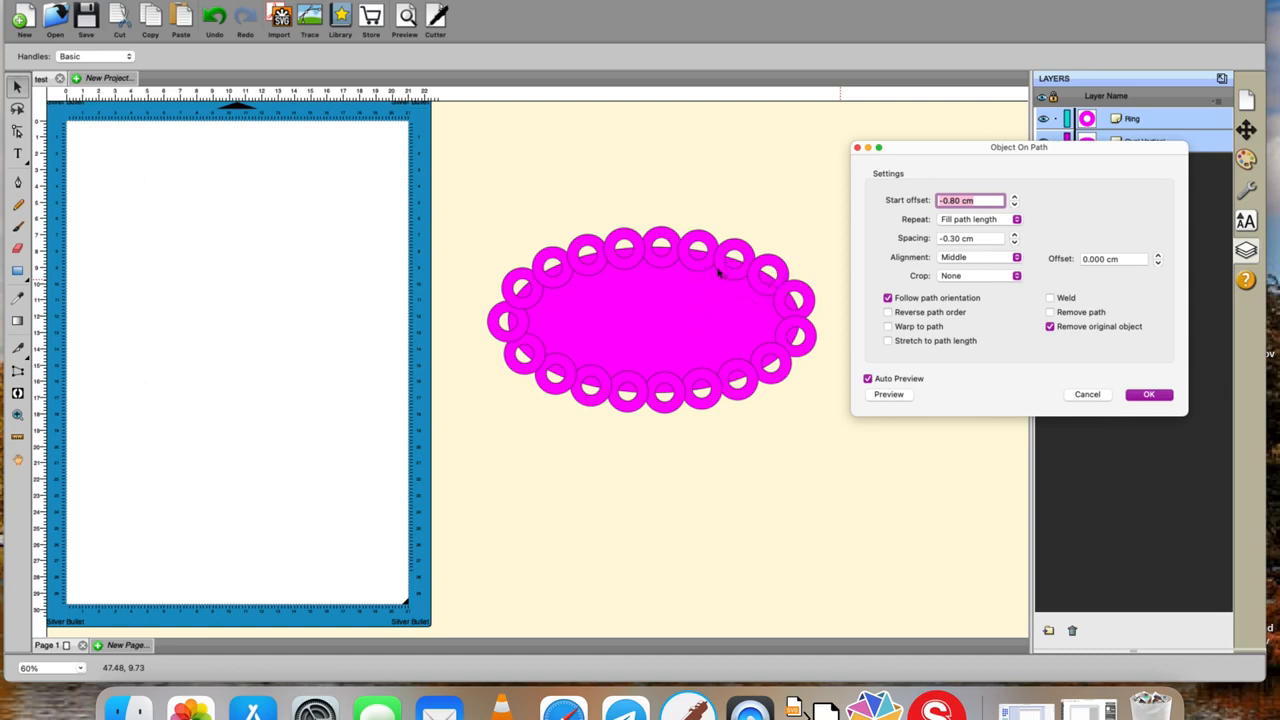
- Try the Top and Bottom alignments for the rings on the oval, and return to Middle
click(1017, 259)
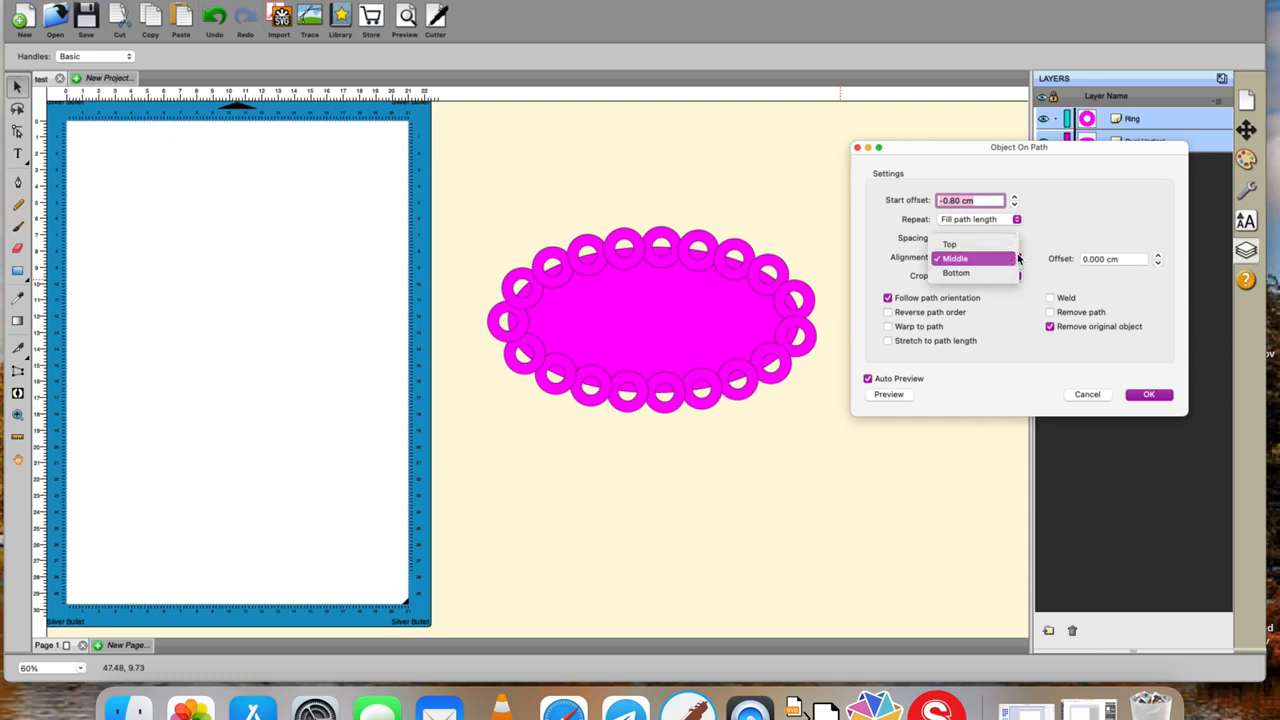
click(1013, 245)
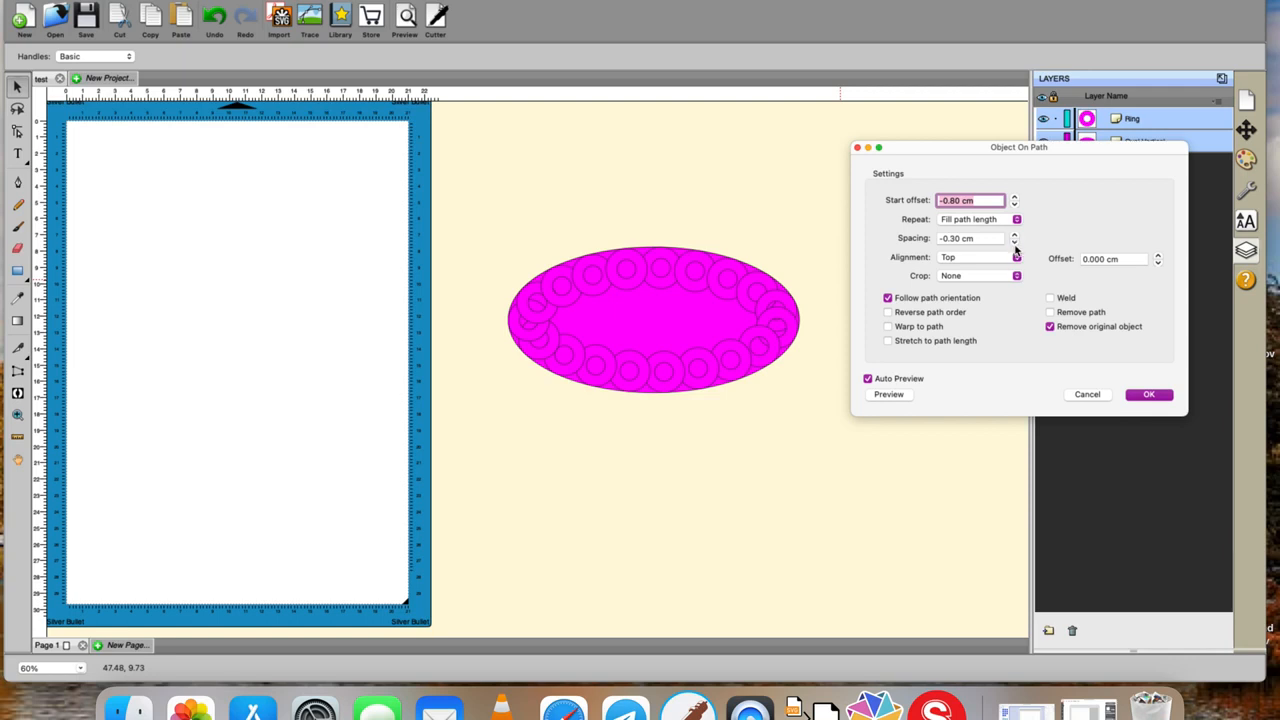
click(1017, 258)
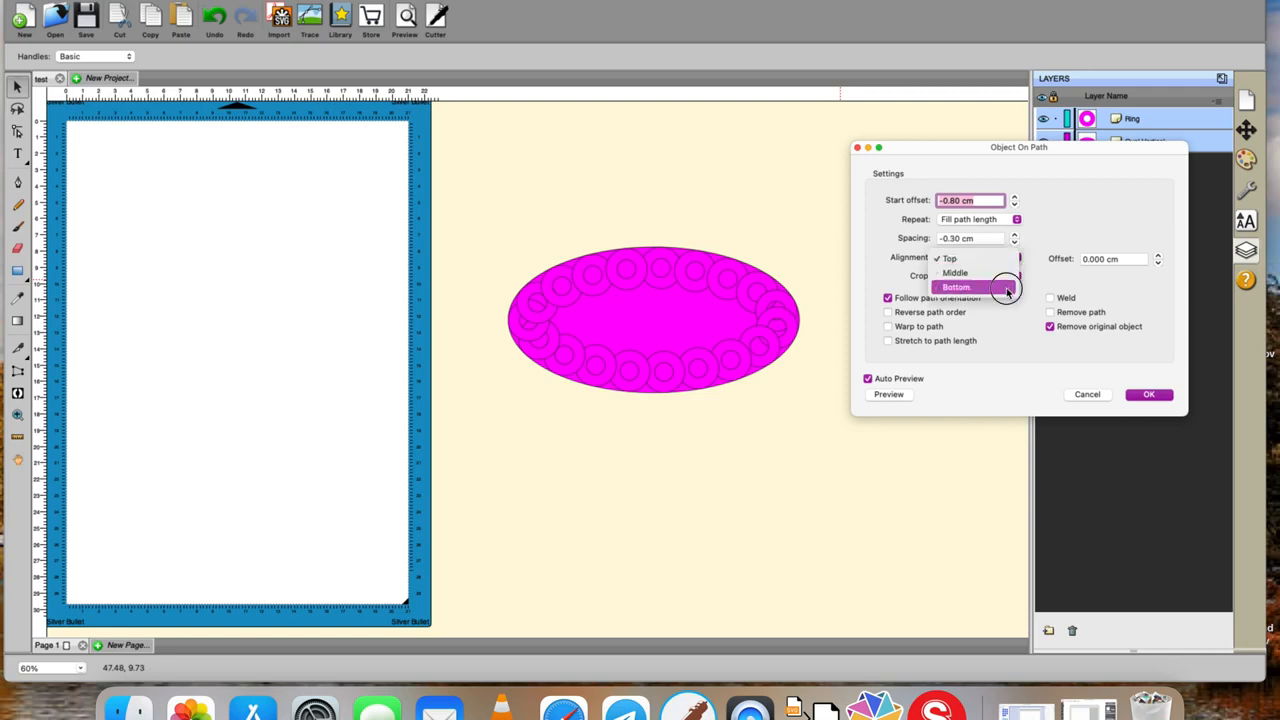
click(1007, 290)
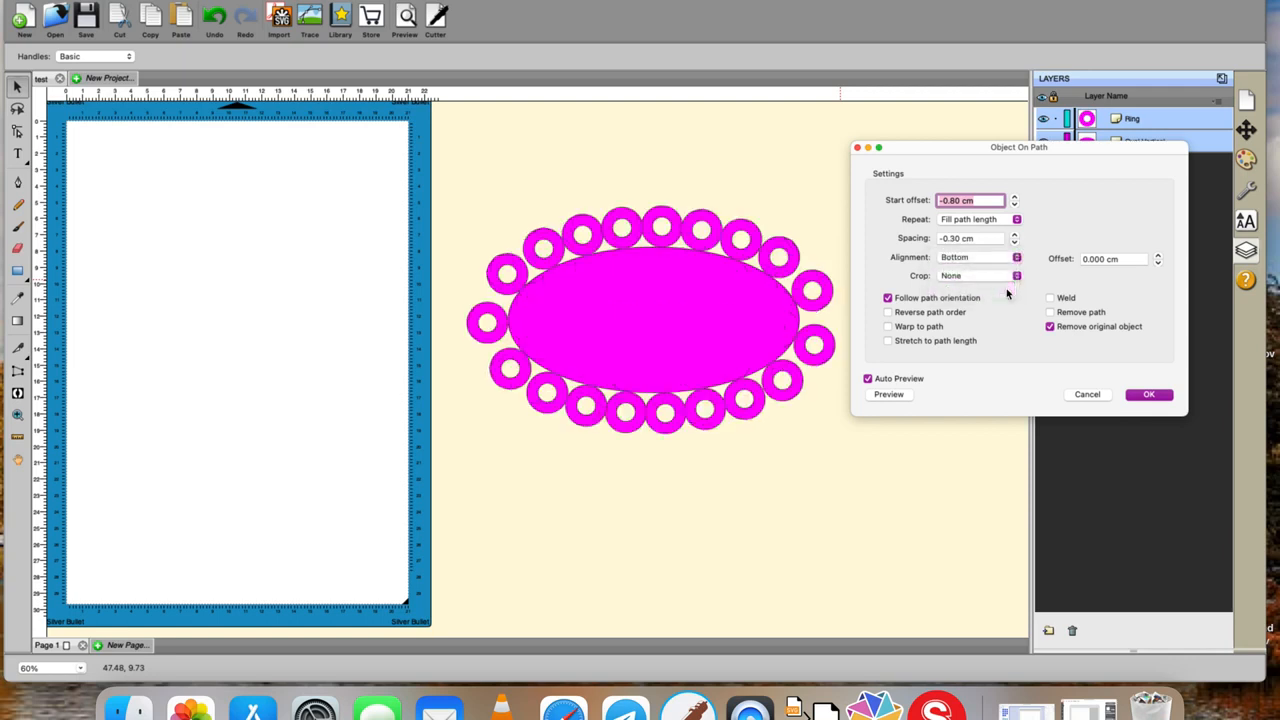
click(1018, 262)
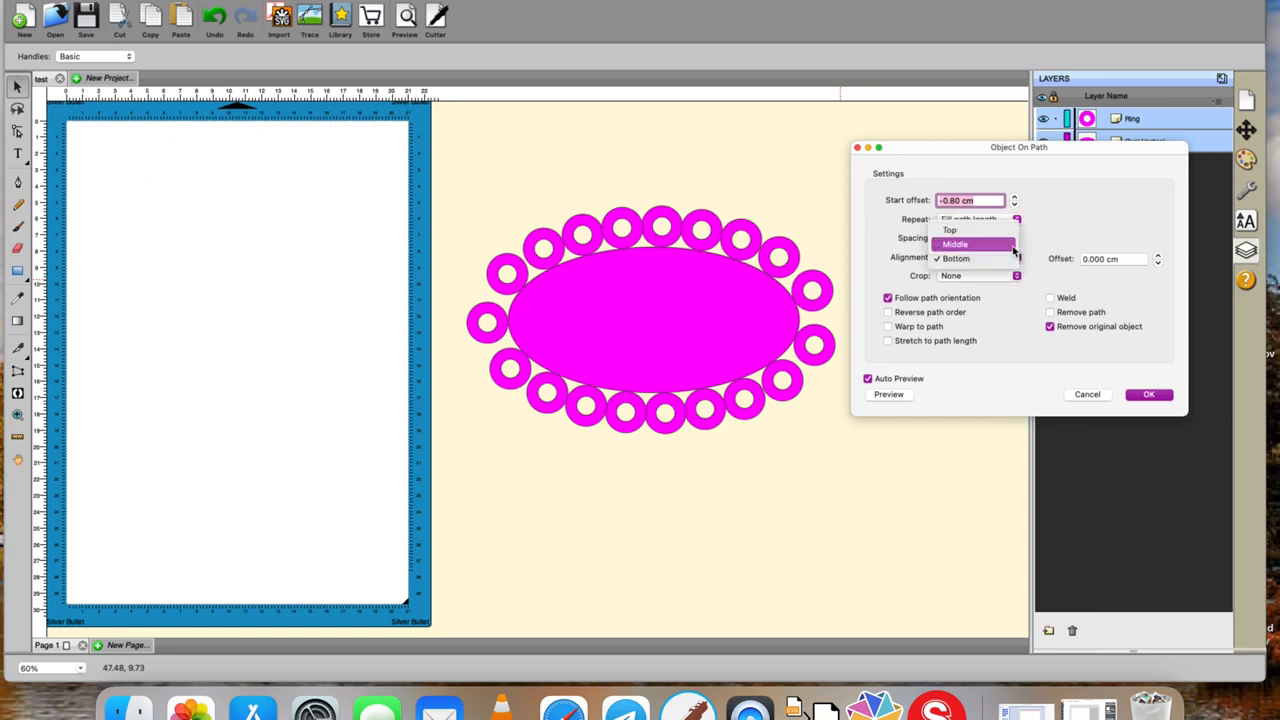
click(1012, 246)
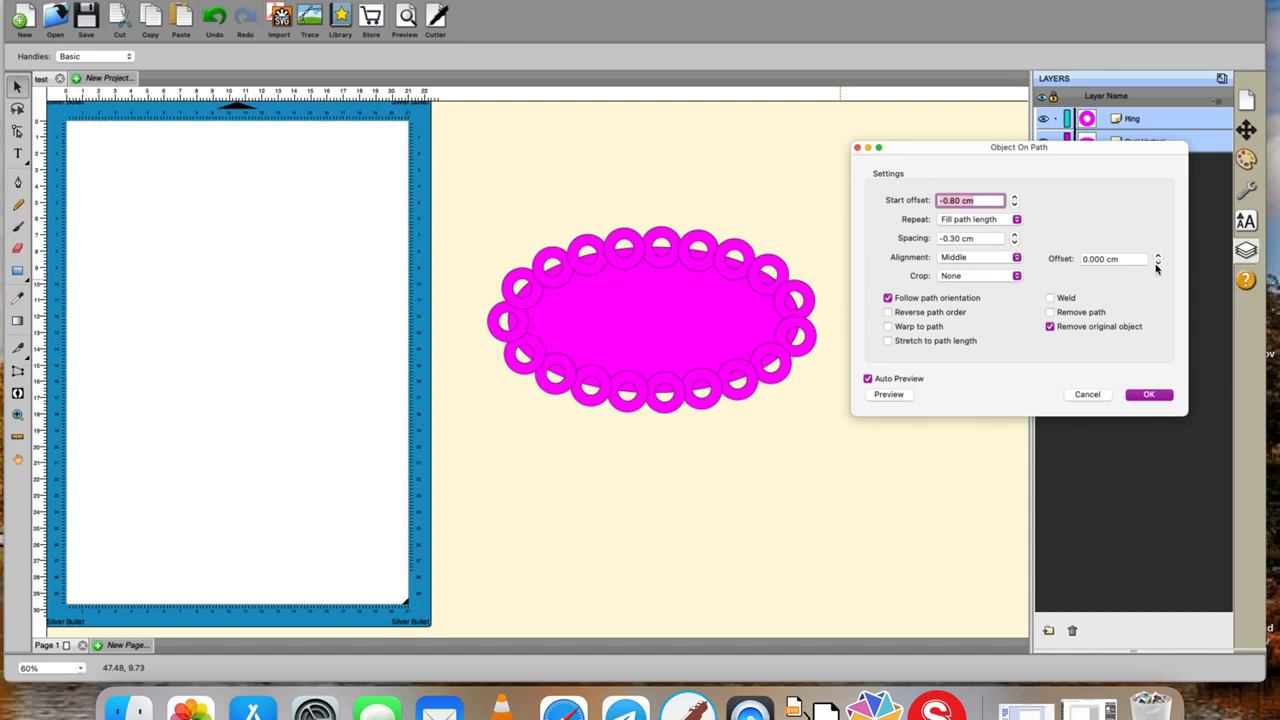
- Set the rings' alignment offset from the path to 0.10 cm
click(1159, 256)
click(1159, 256)
click(1159, 256)
click(1159, 256)
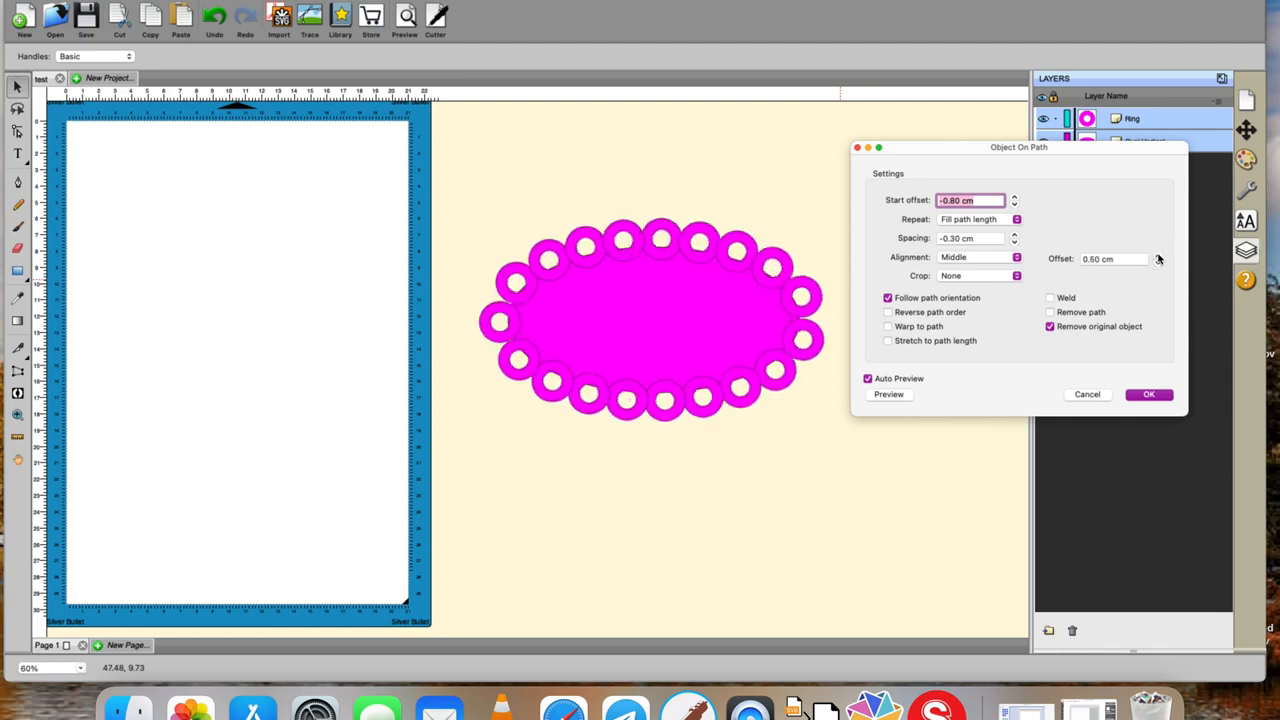
click(1158, 265)
click(1158, 265)
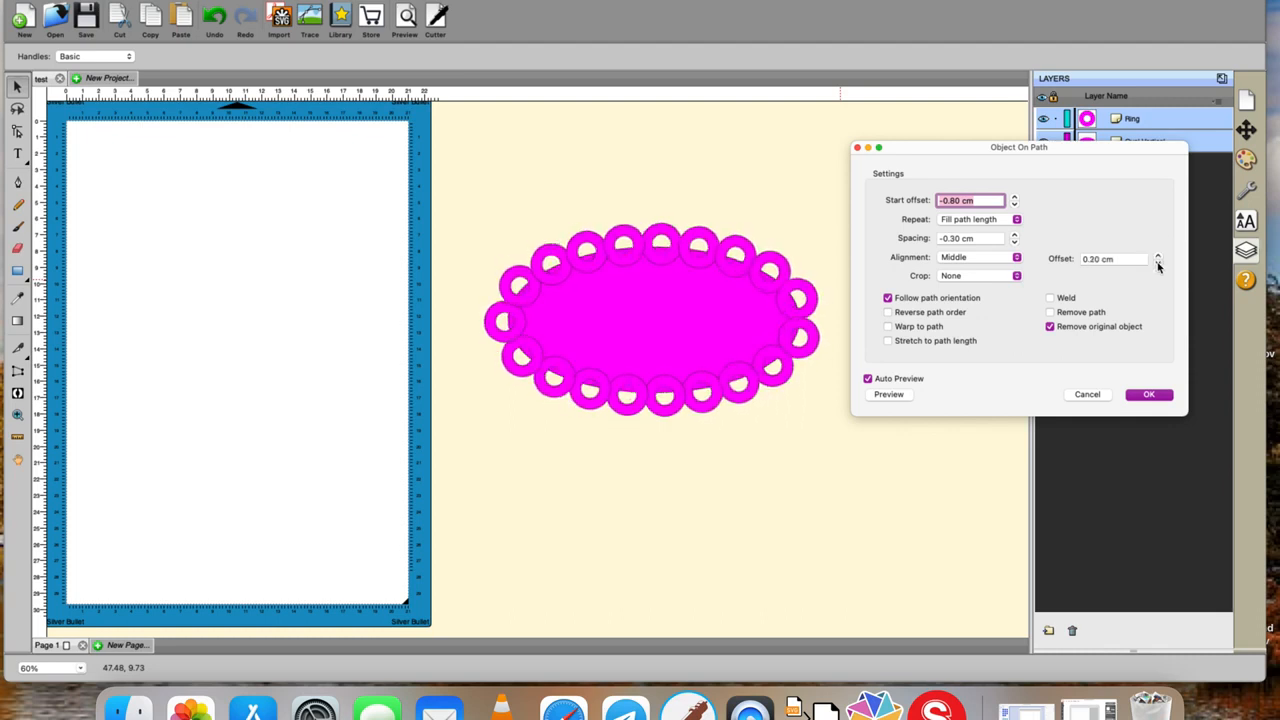
click(1158, 265)
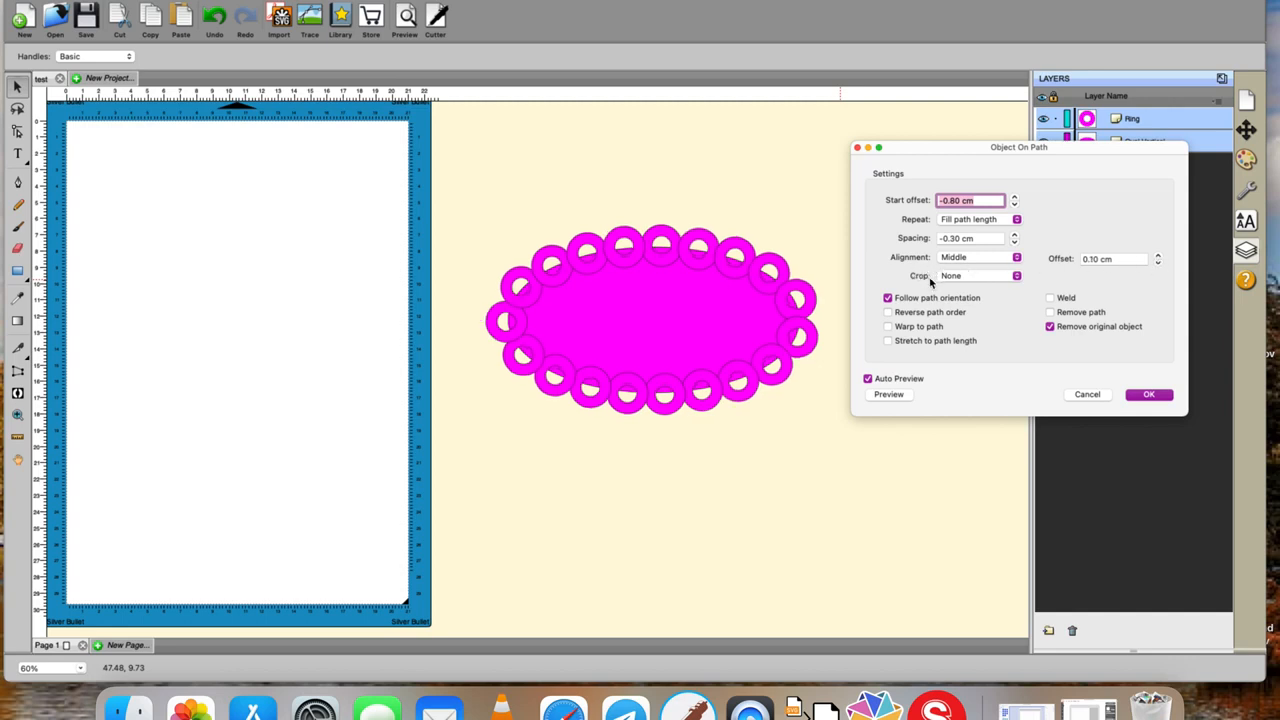
- Try cropping the rings Outside and Inside the oval, and return the crop to None
click(1016, 277)
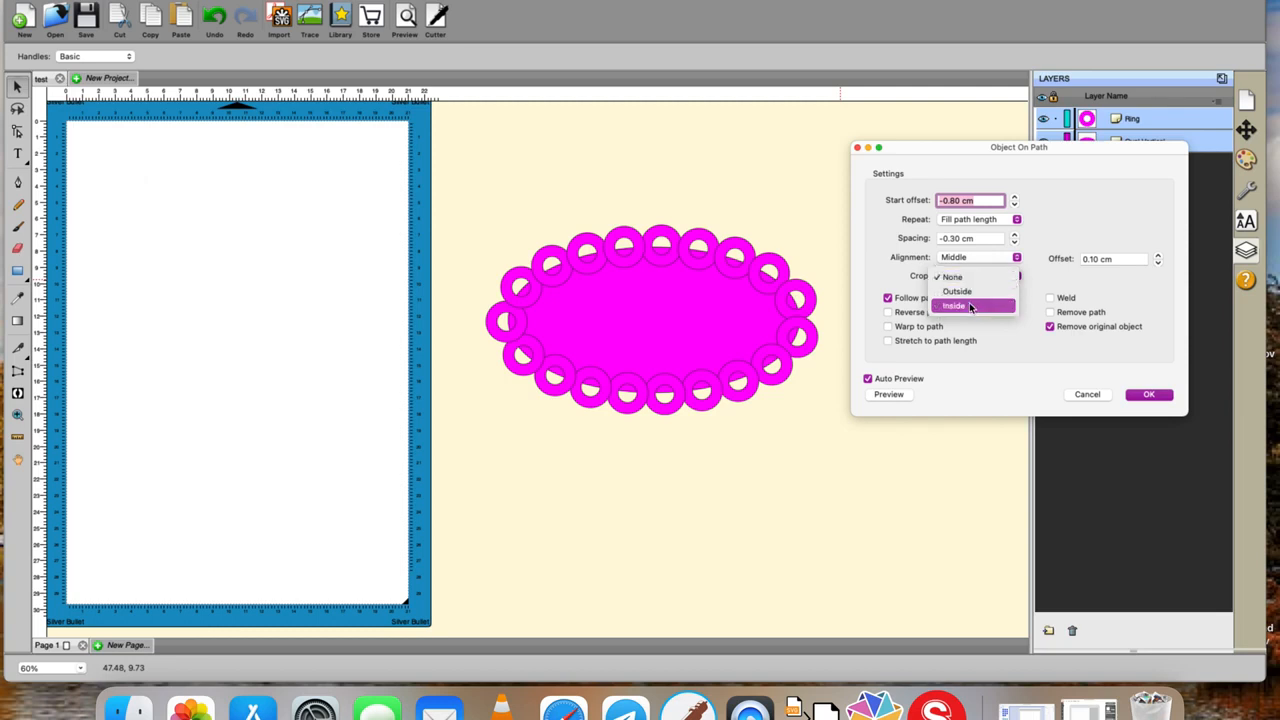
click(972, 292)
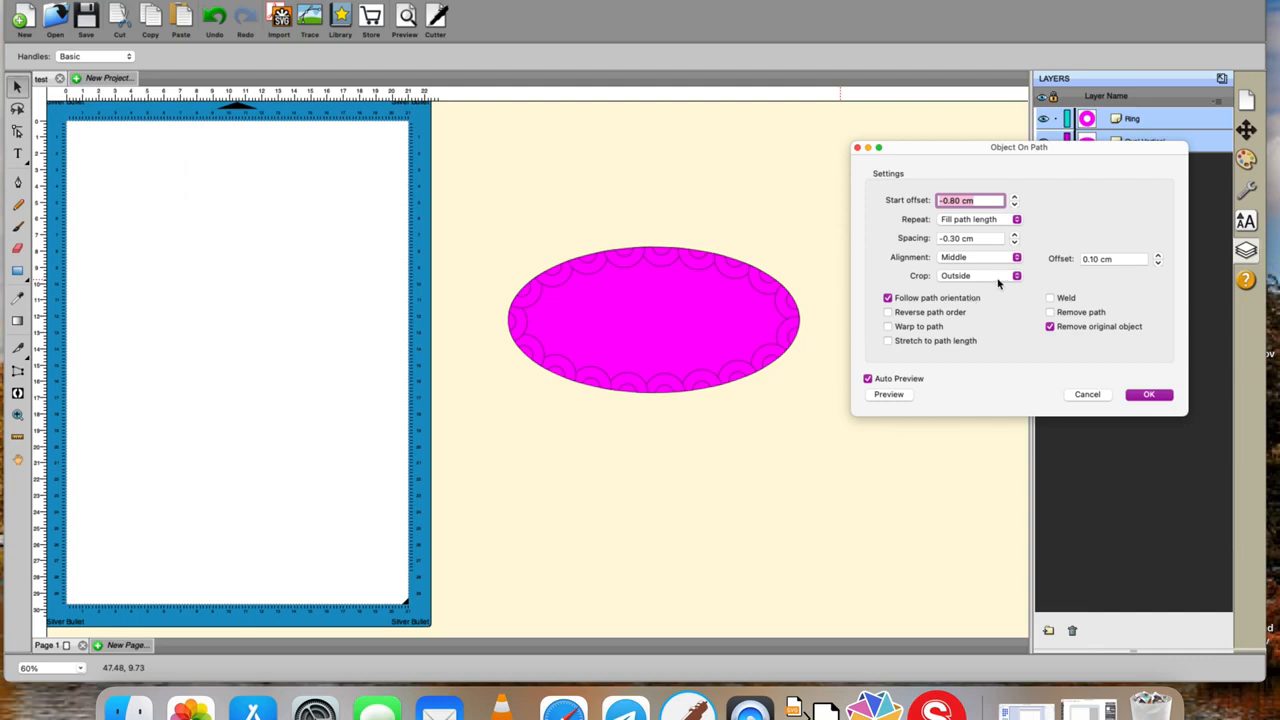
click(1016, 284)
click(1006, 291)
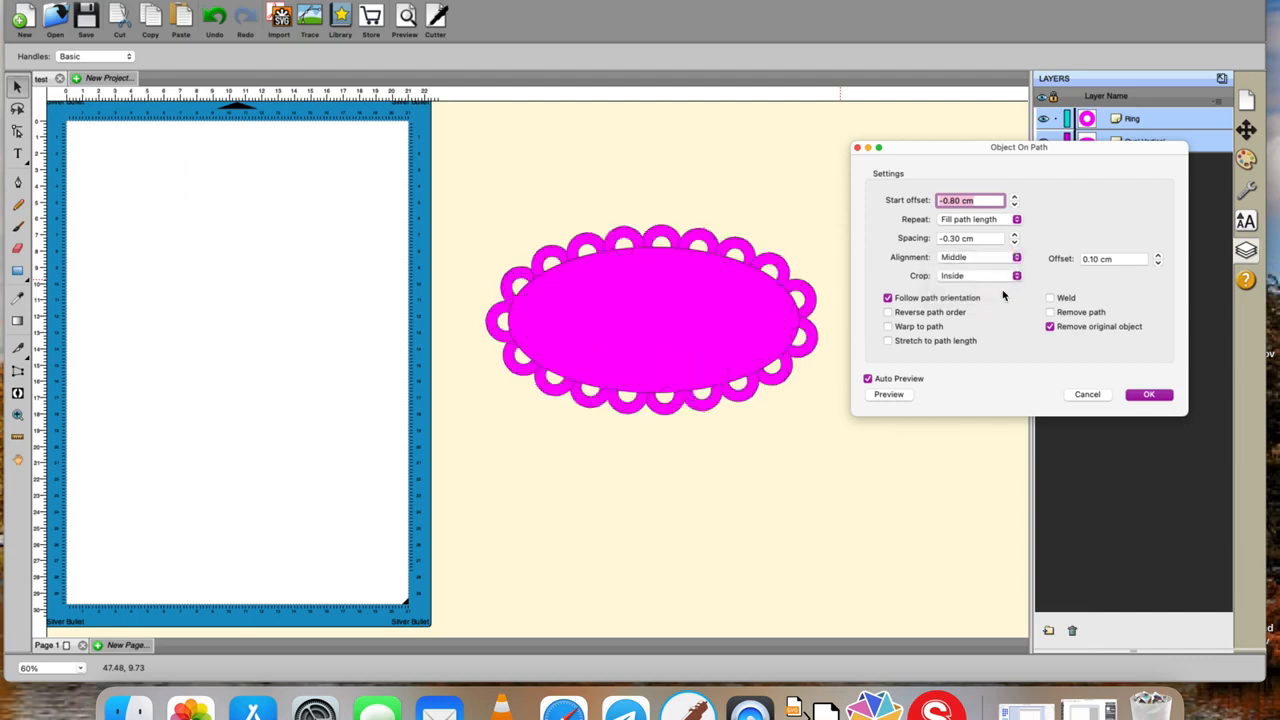
click(1016, 277)
click(1000, 247)
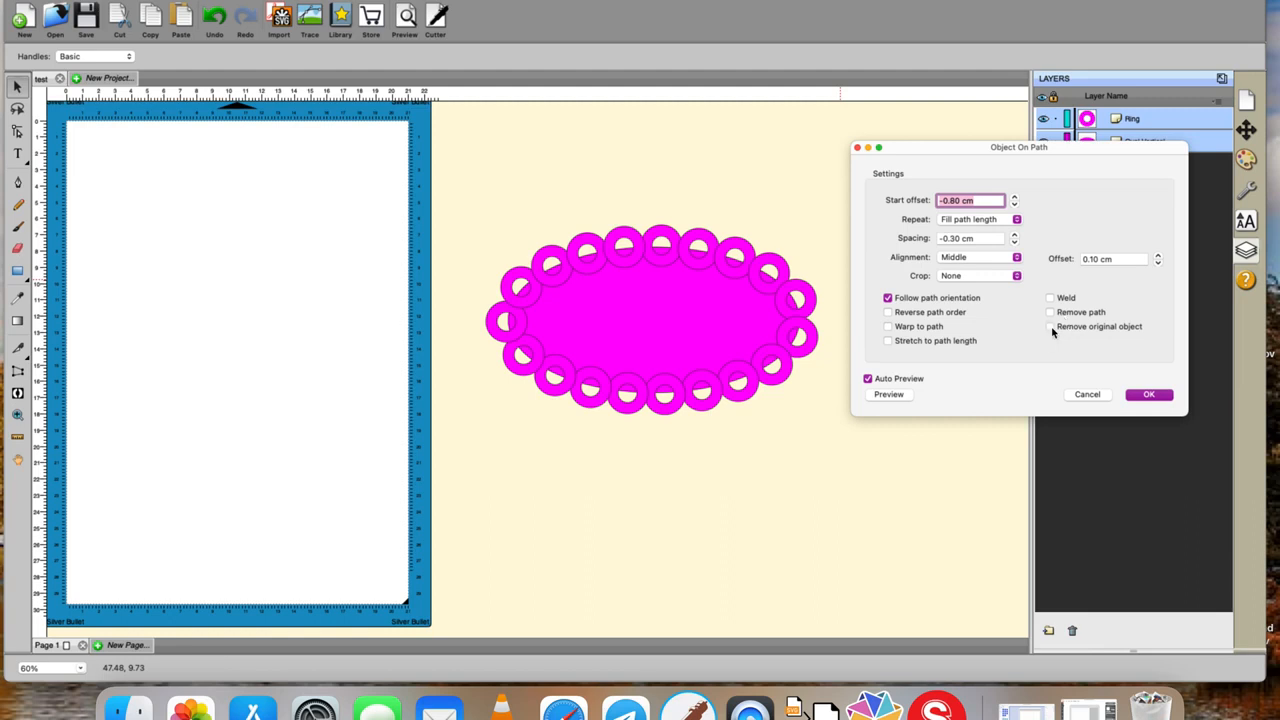
- Weld the repeated rings, remove the original ring, and apply the Object On Path effect
click(1051, 327)
click(1051, 299)
click(891, 396)
click(1050, 298)
click(1162, 396)
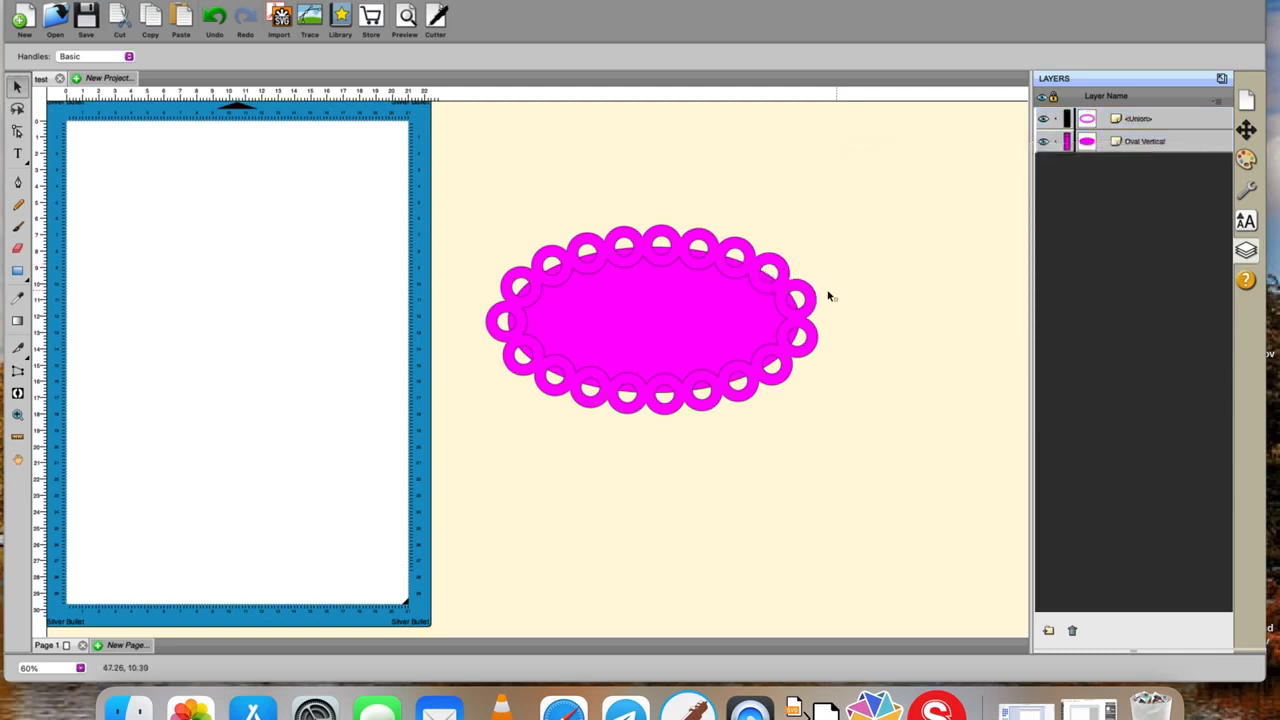
- Copy the welded ring border and paste a duplicate of it
click(816, 295)
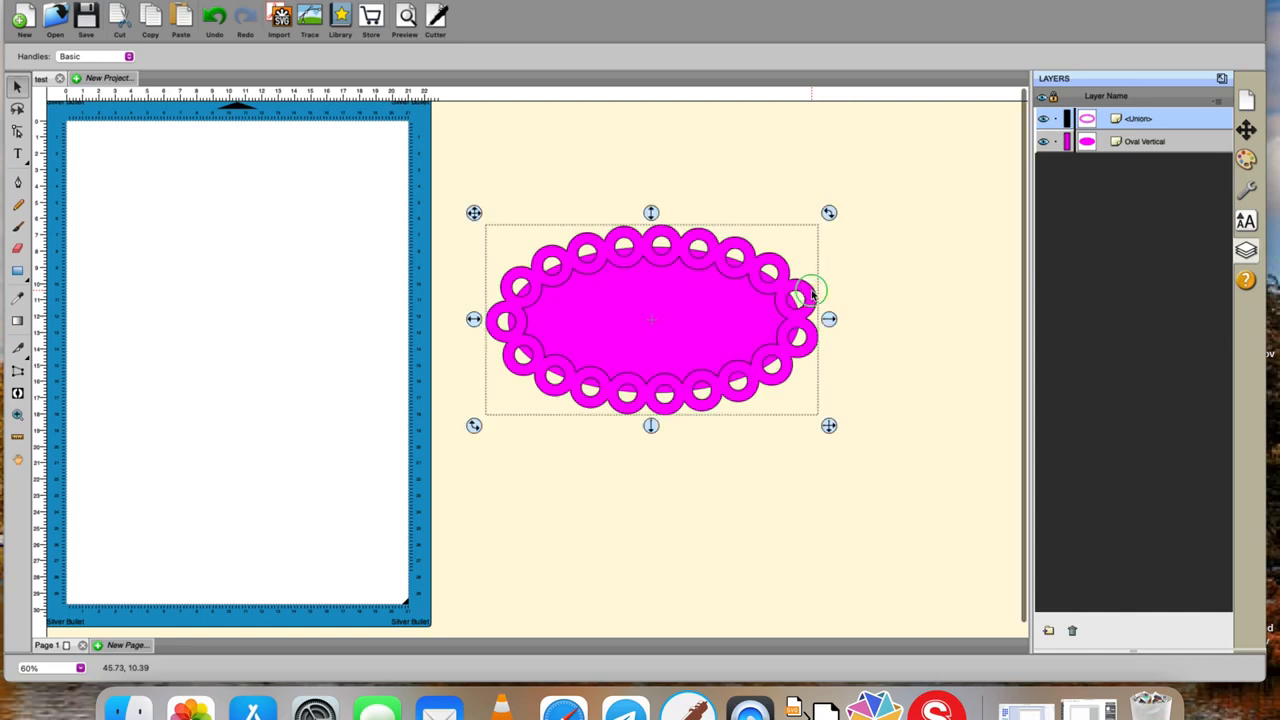
right_click(810, 294)
click(843, 384)
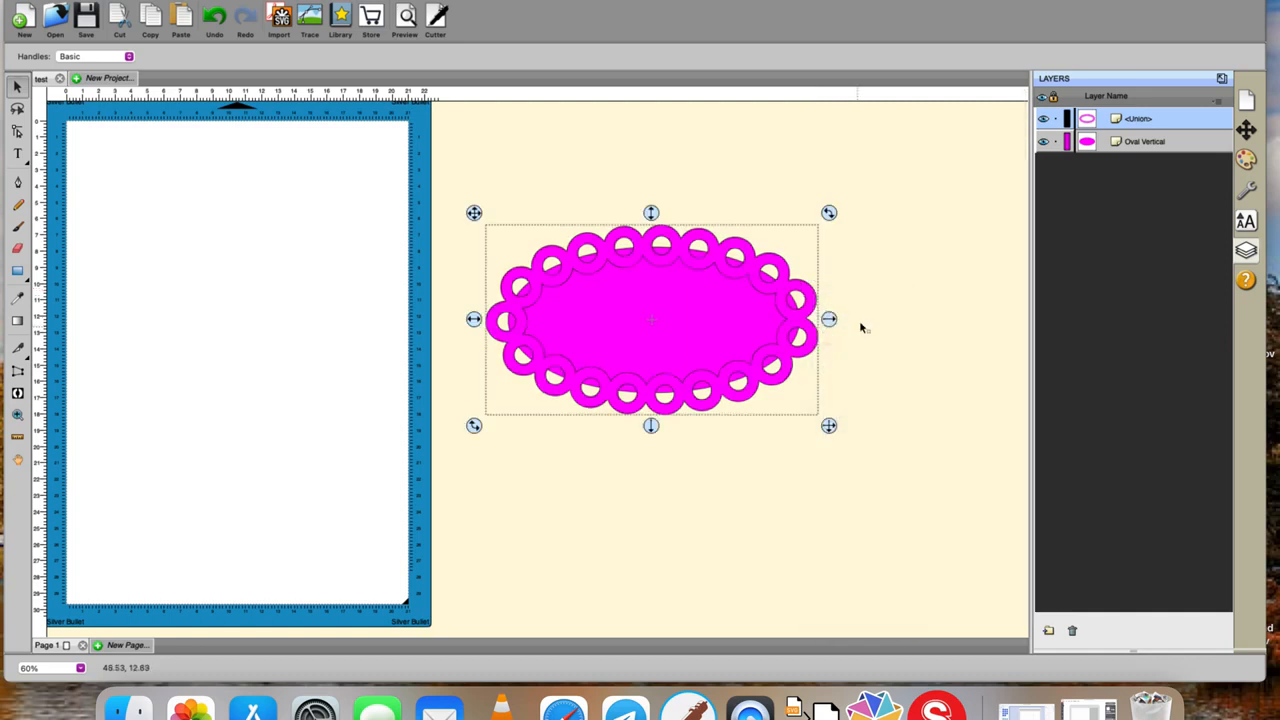
right_click(860, 320)
click(883, 431)
- Move the pasted ring border horizontally onto the cutting mat, clear of the original oval design
key(Left)
key(Left)
key(Left)
key(Left)
key(Left)
key(Left)
key(Left)
key(Left)
key(Left)
key(Left)
key(Left)
key(Left)
key(Left)
key(Left)
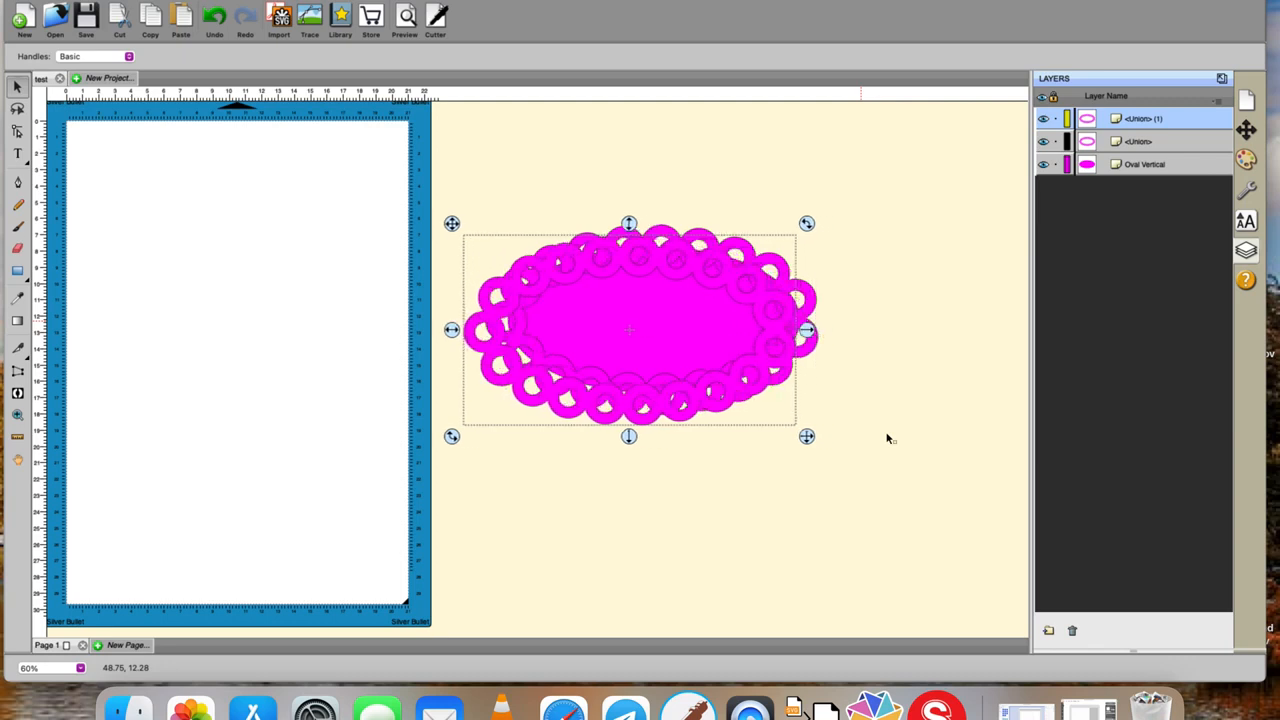
key(Left)
key(Left)
key(Left)
key(Left)
key(Left)
key(Left)
key(Left)
key(Left)
key(Left)
key(Left)
key(Left)
key(Left)
key(Left)
key(Left)
key(Left)
key(Left)
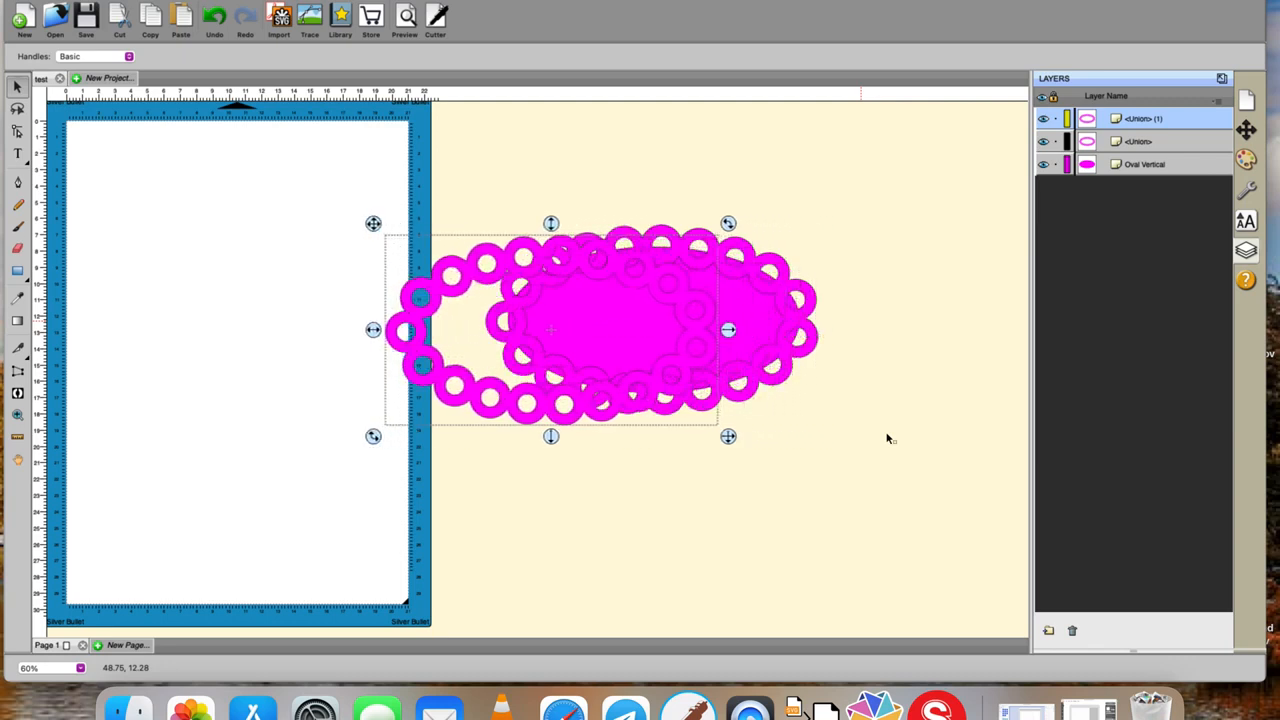
key(Left)
key(Left)
key(Left)
key(Left)
key(Left)
key(Left)
key(Left)
key(Left)
key(Left)
key(Left)
key(Left)
key(Left)
key(Left)
key(Left)
key(Left)
key(Left)
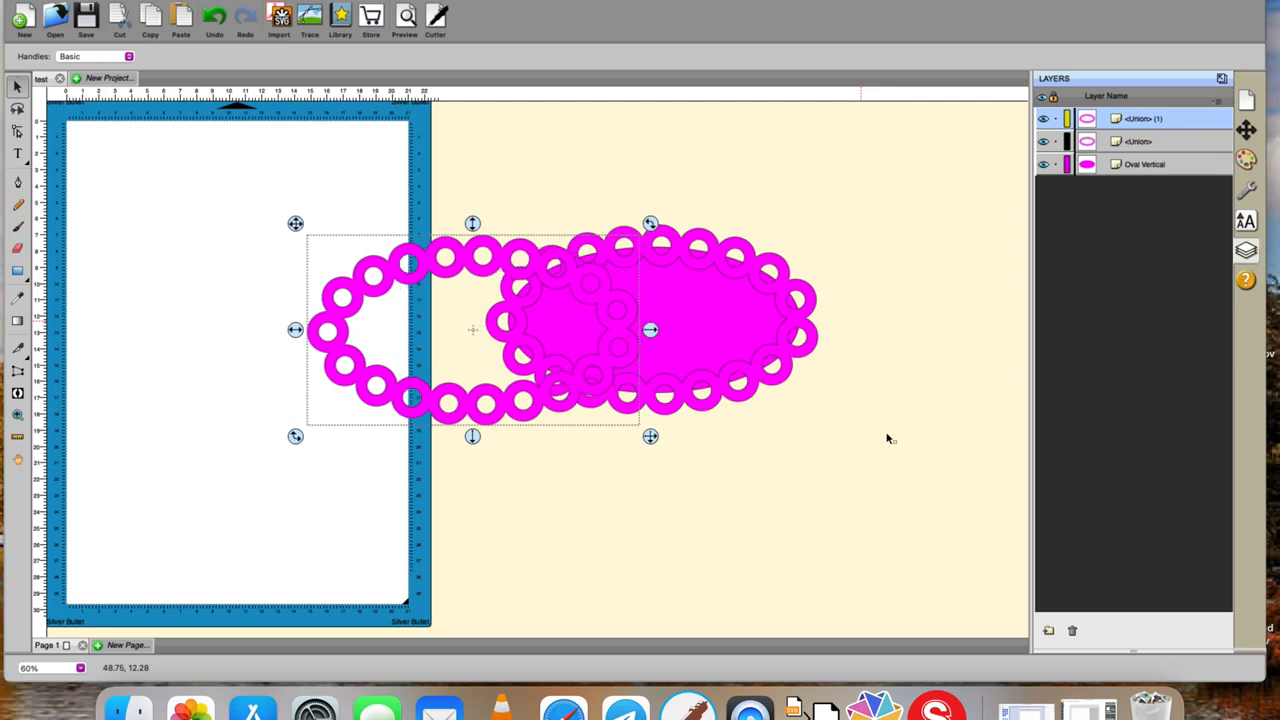
key(Left)
key(Left)
key(Left)
key(Left)
key(Left)
key(Left)
key(Left)
key(Left)
key(Left)
key(Left)
key(Left)
key(Left)
key(Left)
key(Left)
key(Left)
key(Left)
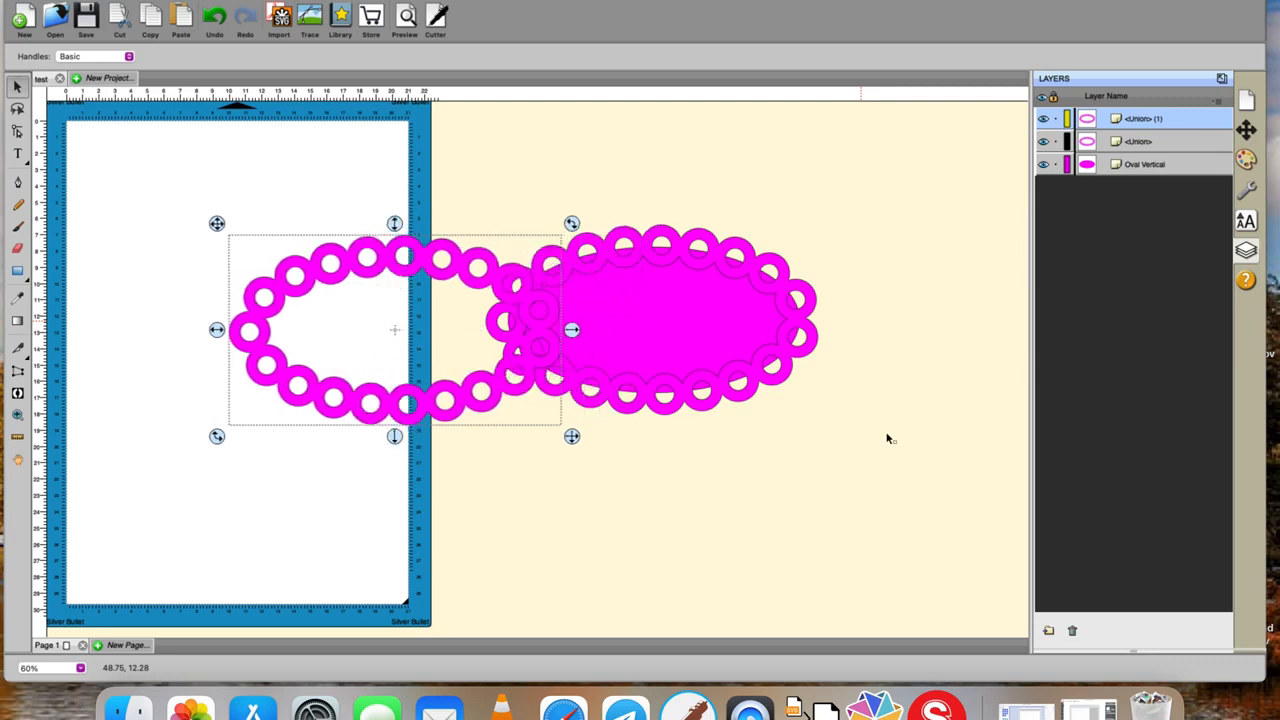
key(Left)
key(Left)
key(Left)
key(Left)
key(Left)
key(Left)
key(Left)
key(Left)
key(Left)
key(Left)
key(Left)
key(Left)
key(Left)
key(Left)
key(Left)
key(Left)
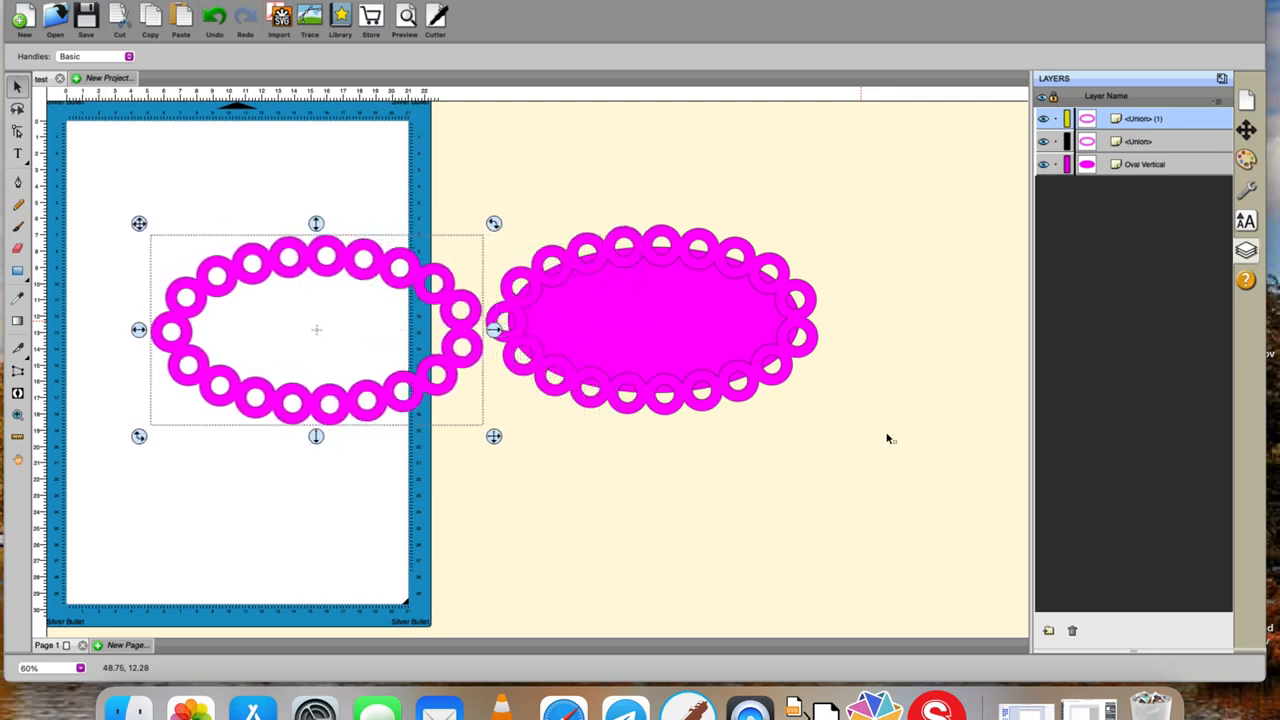
key(Left)
key(Left)
key(Left)
key(Left)
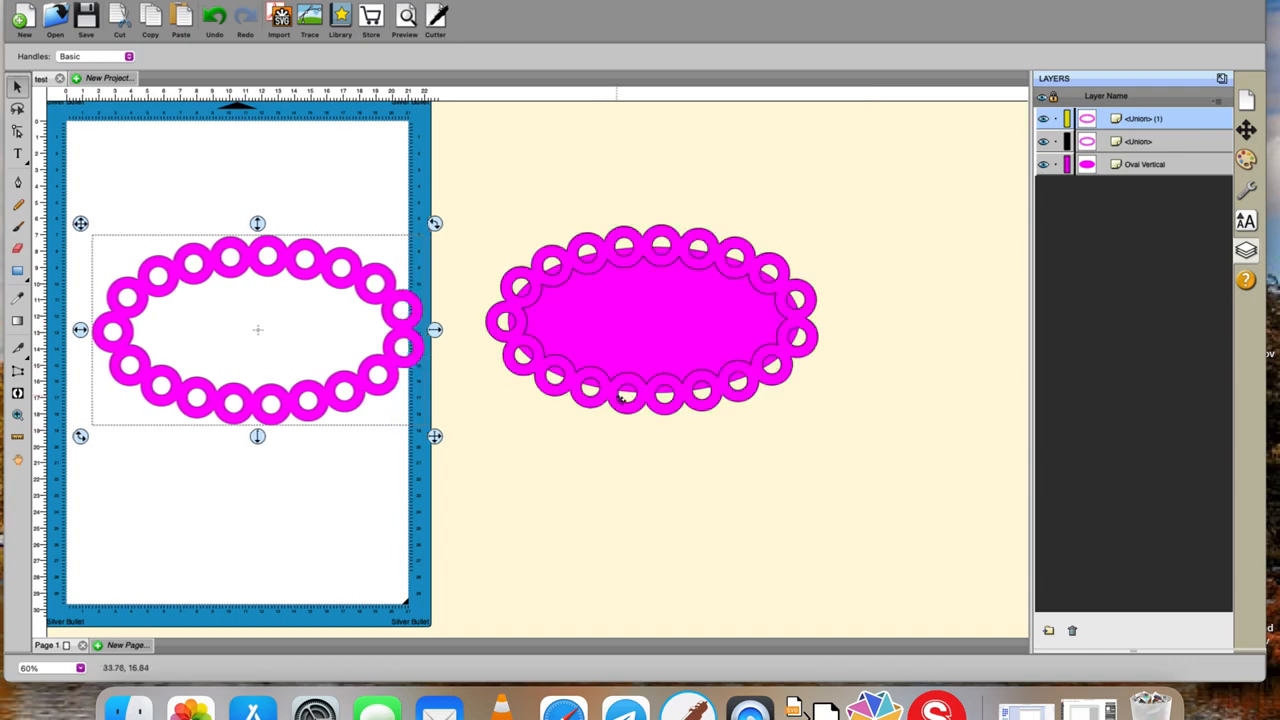
- Unite the original ring border and the oval beneath it into one shape with Union
drag(461, 176, 920, 490)
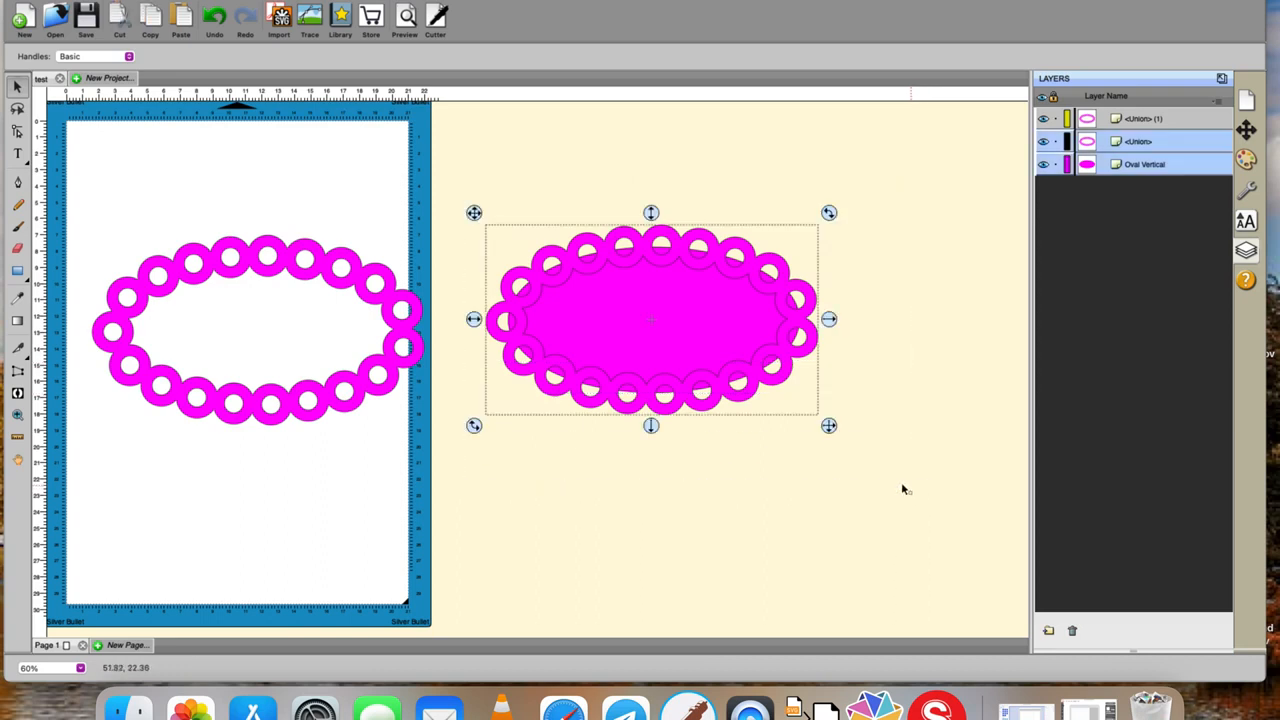
click(263, 1)
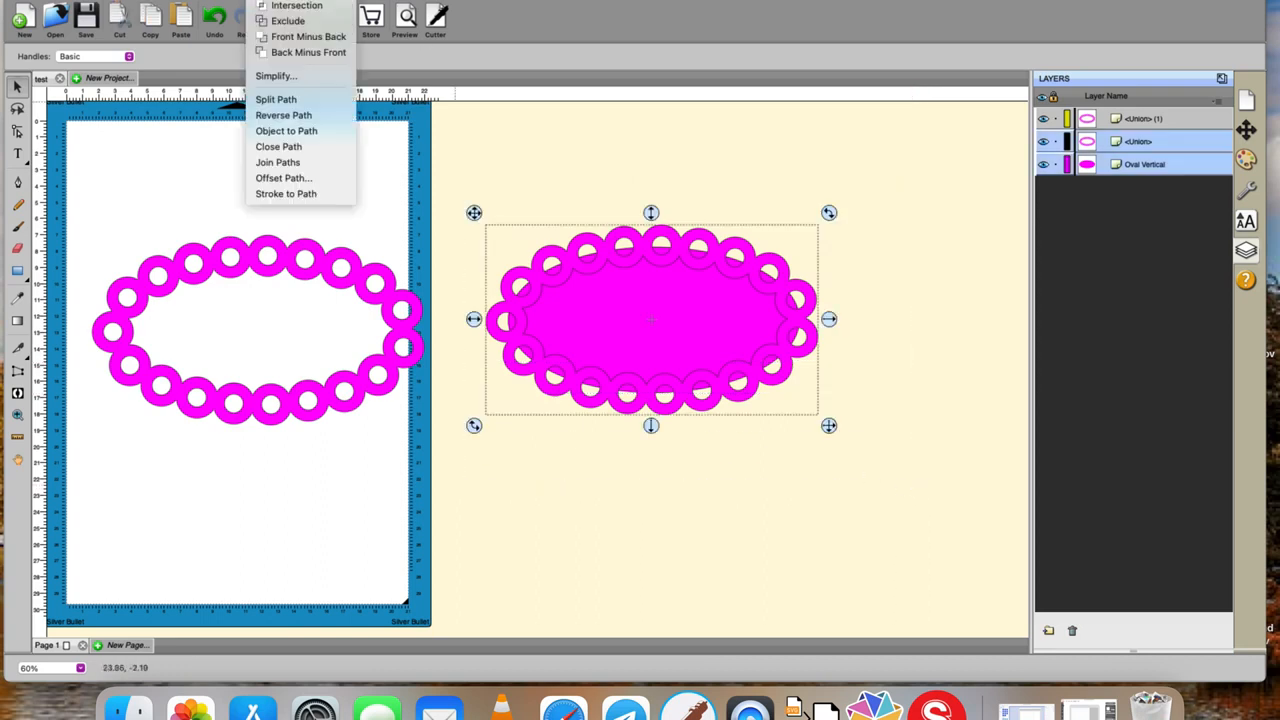
click(275, 1)
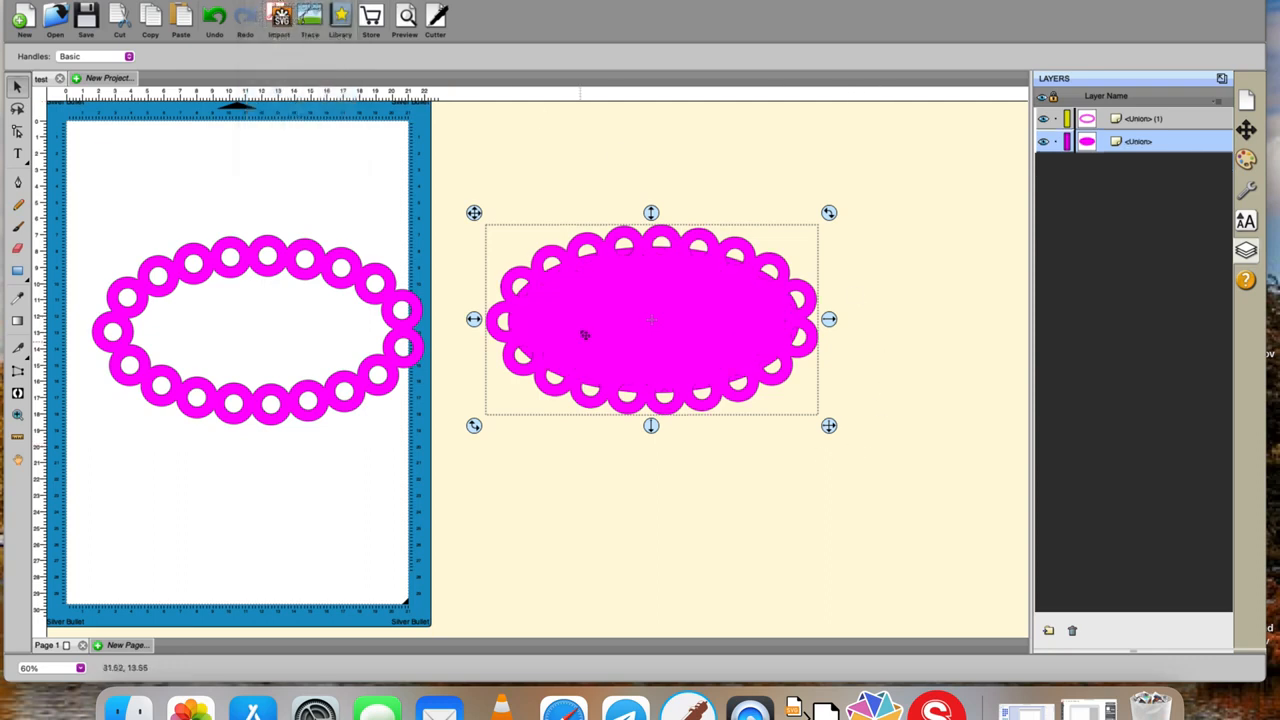
- Break apart the ring border on the mat and move its scalloped outer oval and pointed inner oval away from the small circles
click(383, 295)
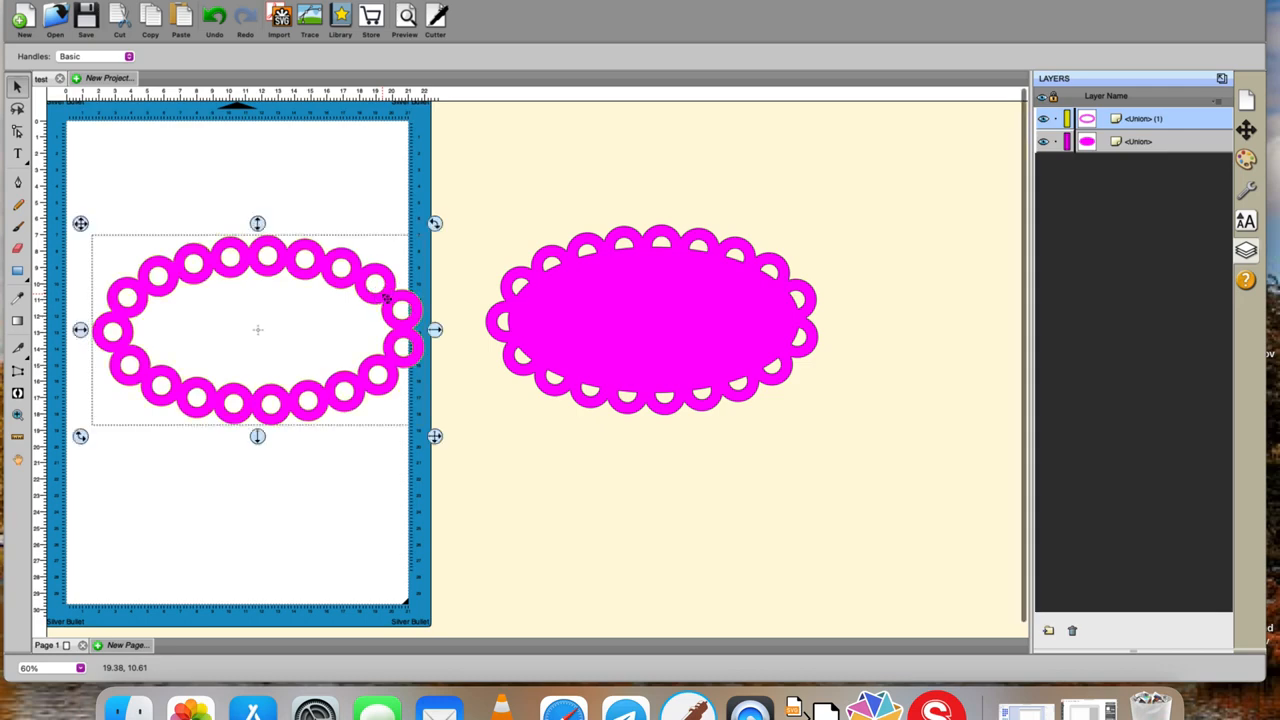
right_click(385, 296)
click(418, 539)
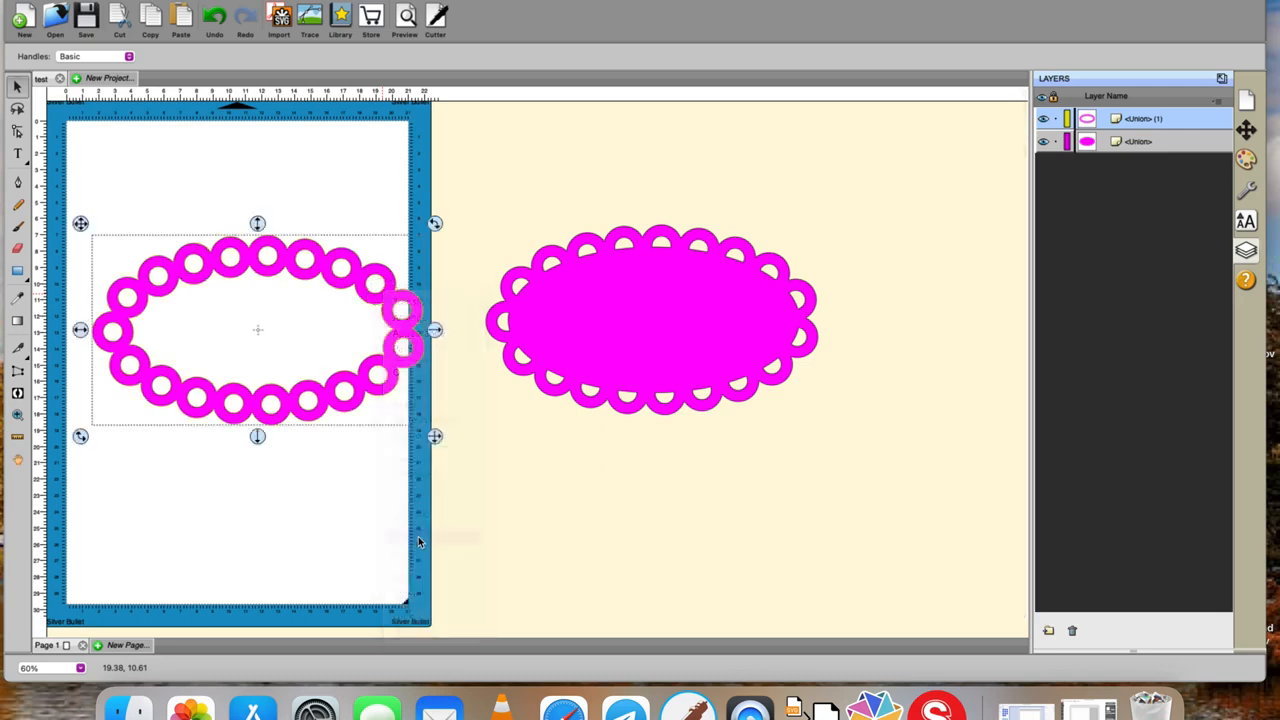
drag(393, 386, 972, 563)
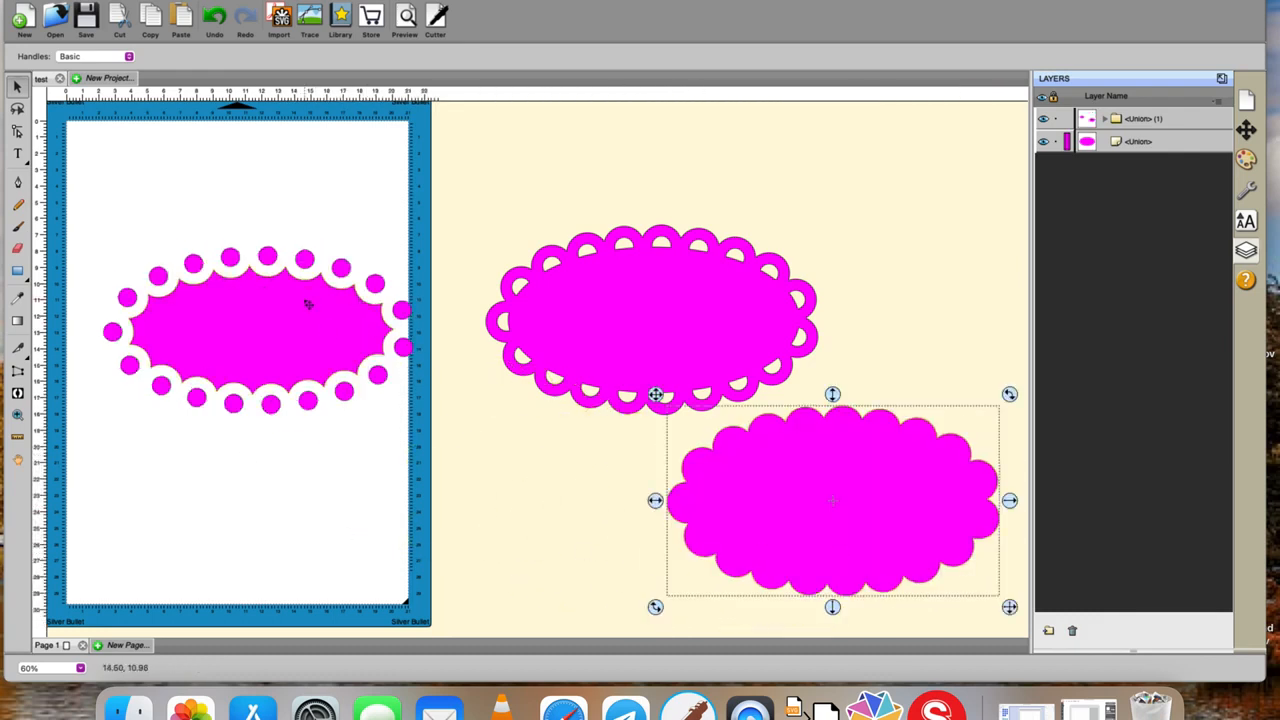
drag(308, 304, 469, 505)
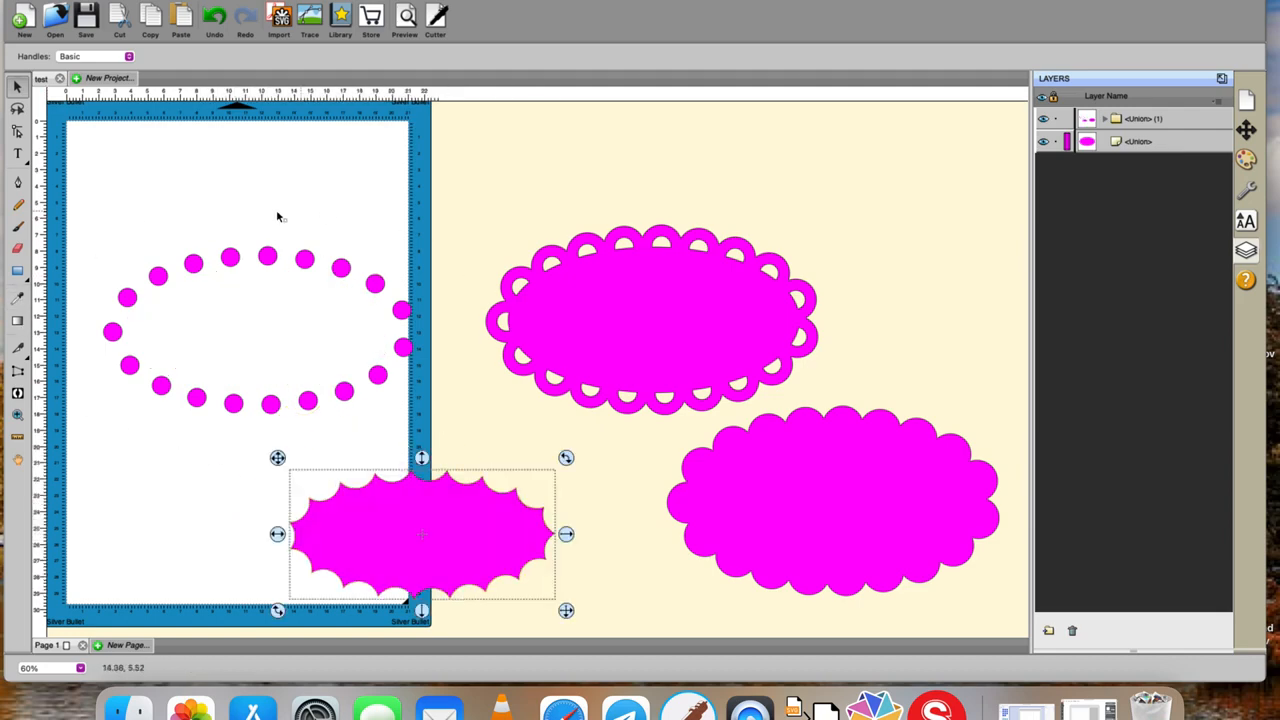